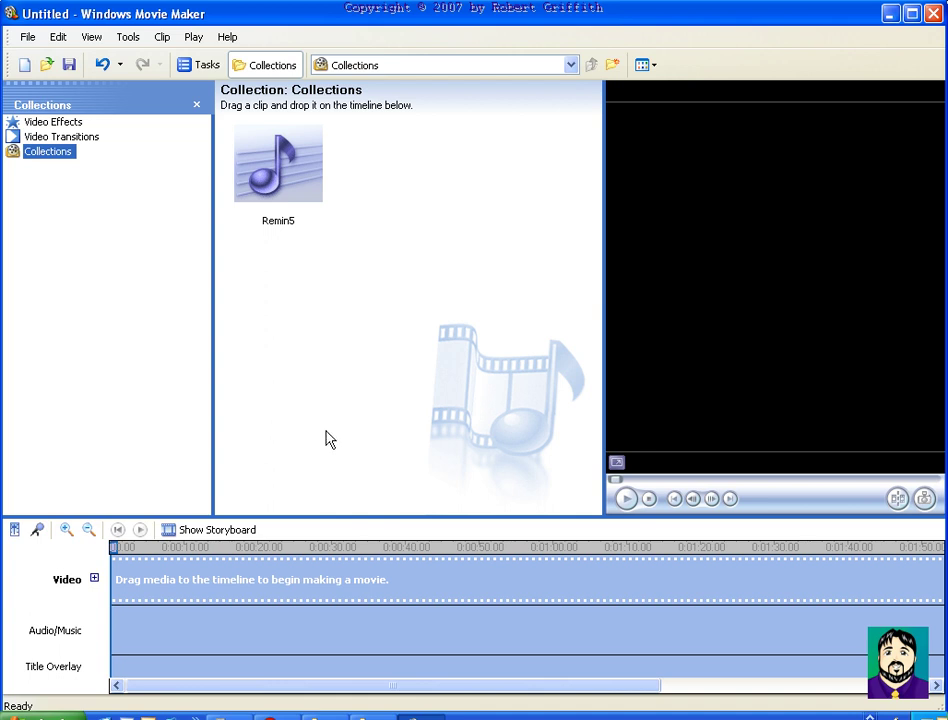
- Import the Movies - AVI files as collections, dismissing the AtomBomb1946.avi missing-codec error
{"action": "left_click", "coordinate": [380, 713]}
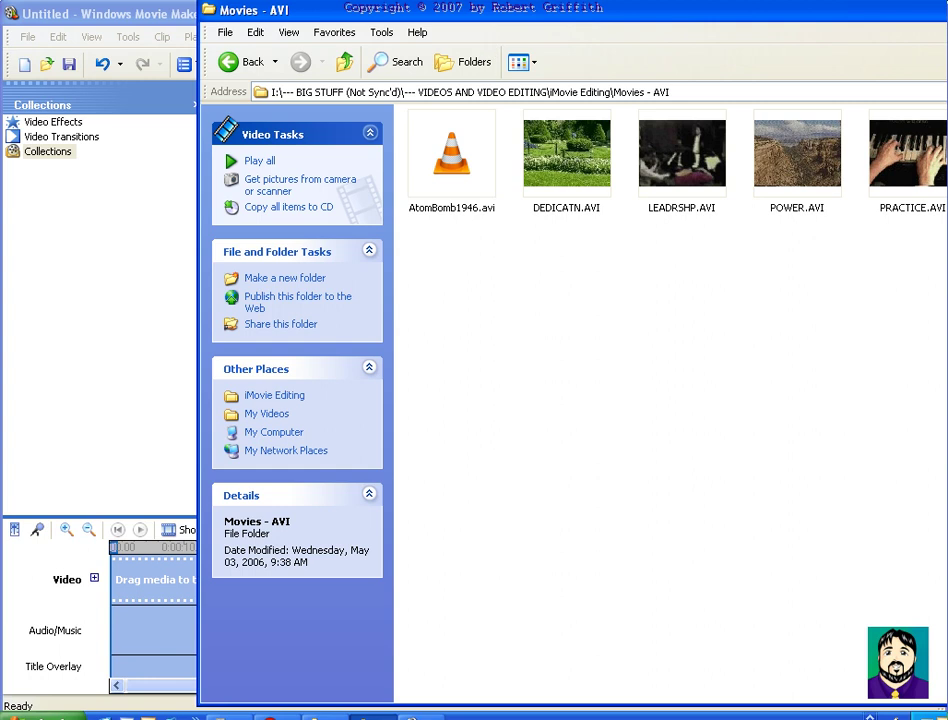
{"action": "left_click_drag", "start_coordinate": [940, 250], "coordinate": [415, 146]}
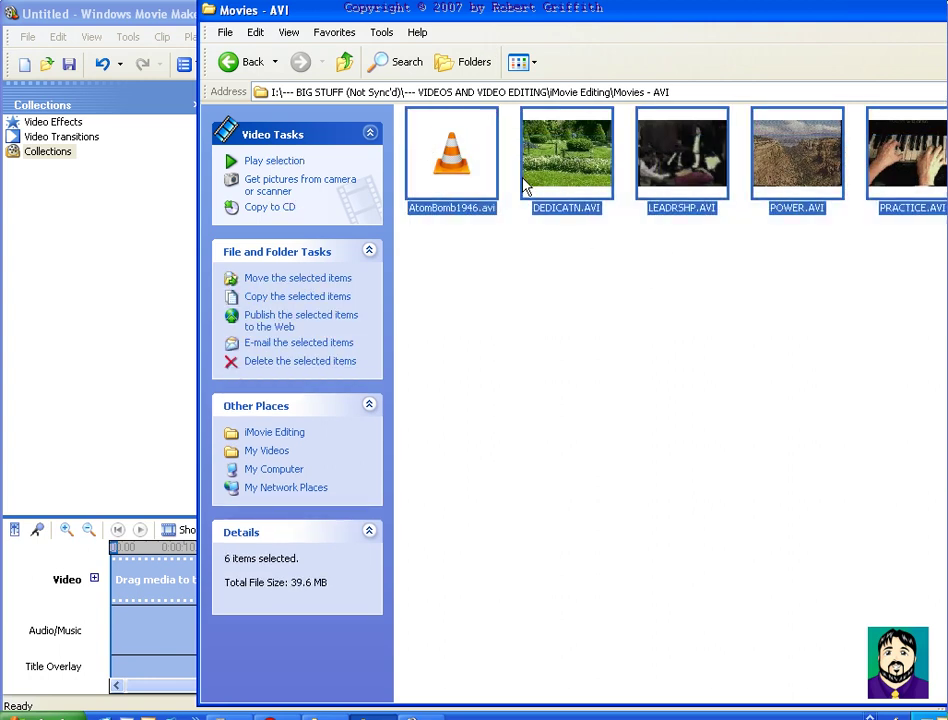
{"action": "left_click_drag", "start_coordinate": [515, 181], "coordinate": [40, 245]}
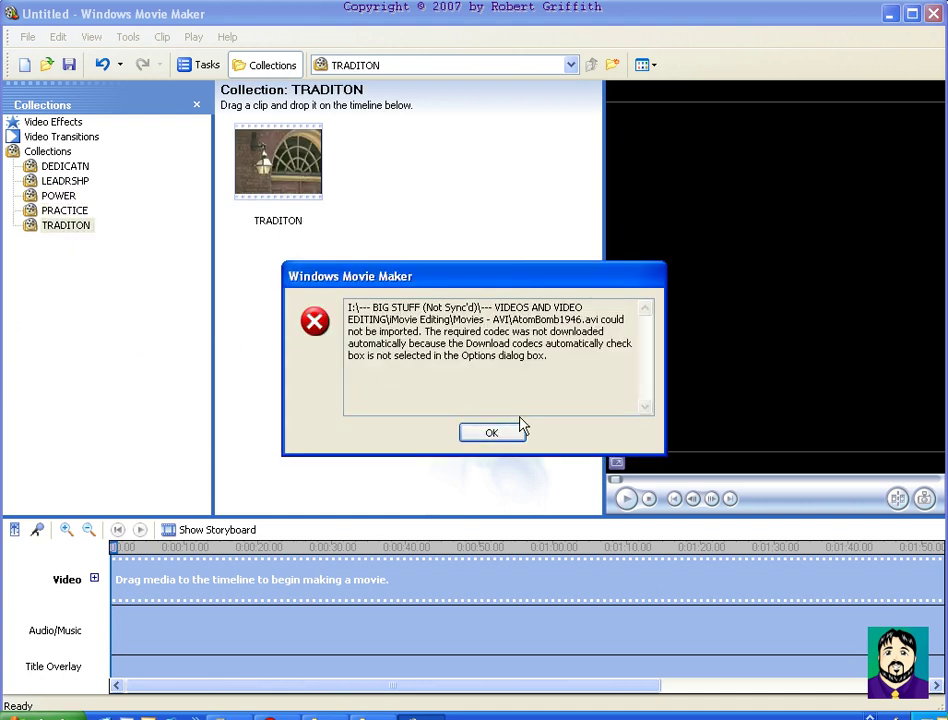
{"action": "left_click", "coordinate": [492, 433]}
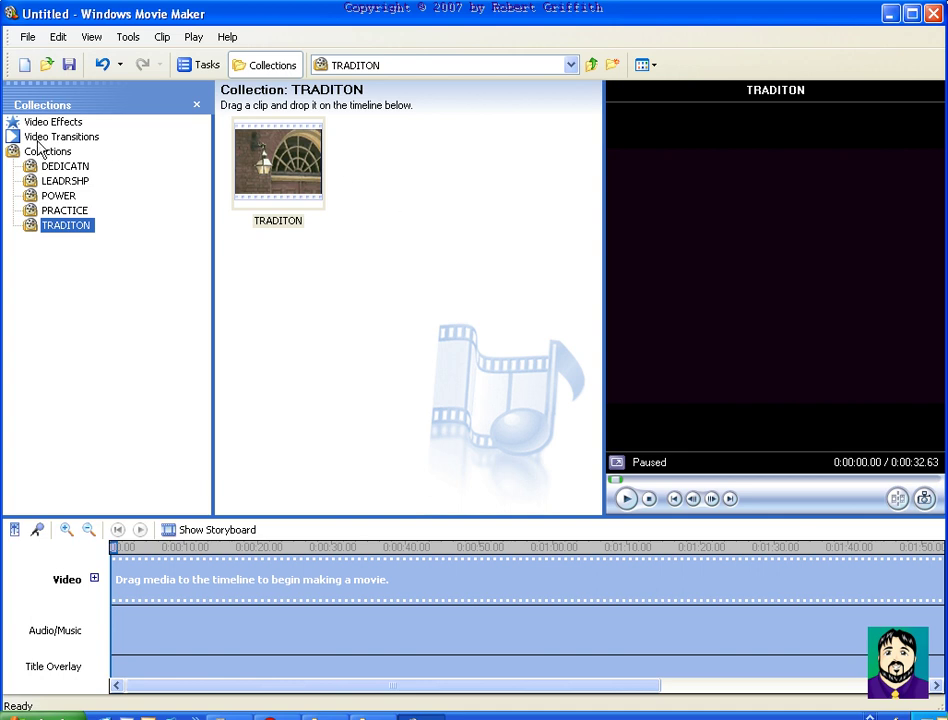
- Place DEDICATN, LEADRSHP, POWER, PRACTICE and TRADITON in that order on the Video track
{"action": "left_click", "coordinate": [62, 170]}
{"action": "left_click_drag", "start_coordinate": [300, 178], "coordinate": [180, 586]}
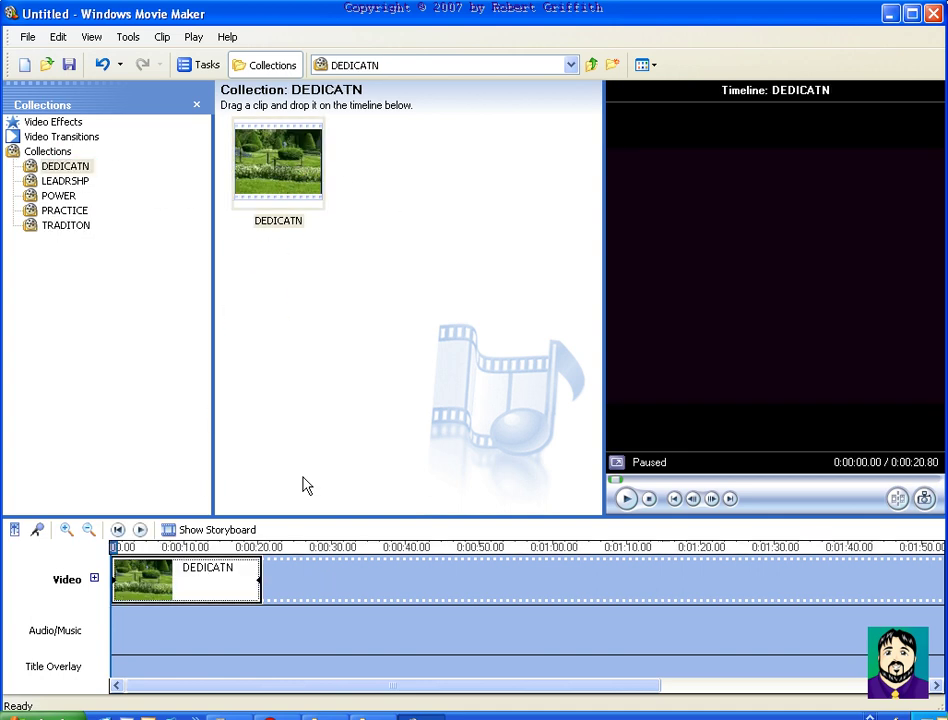
{"action": "left_click", "coordinate": [66, 182]}
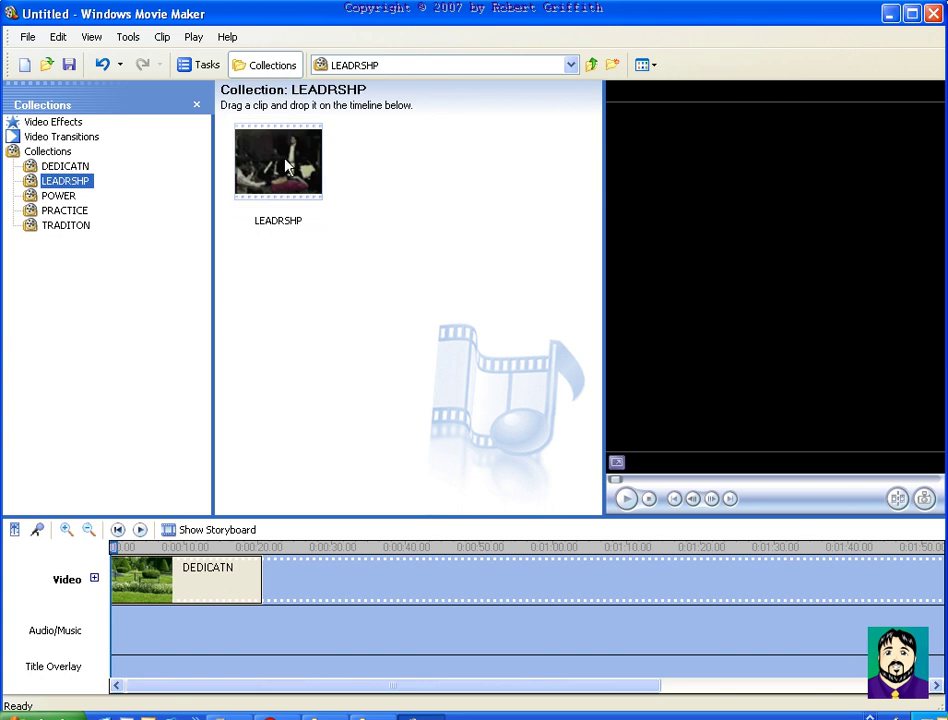
{"action": "left_click_drag", "start_coordinate": [280, 157], "coordinate": [300, 580]}
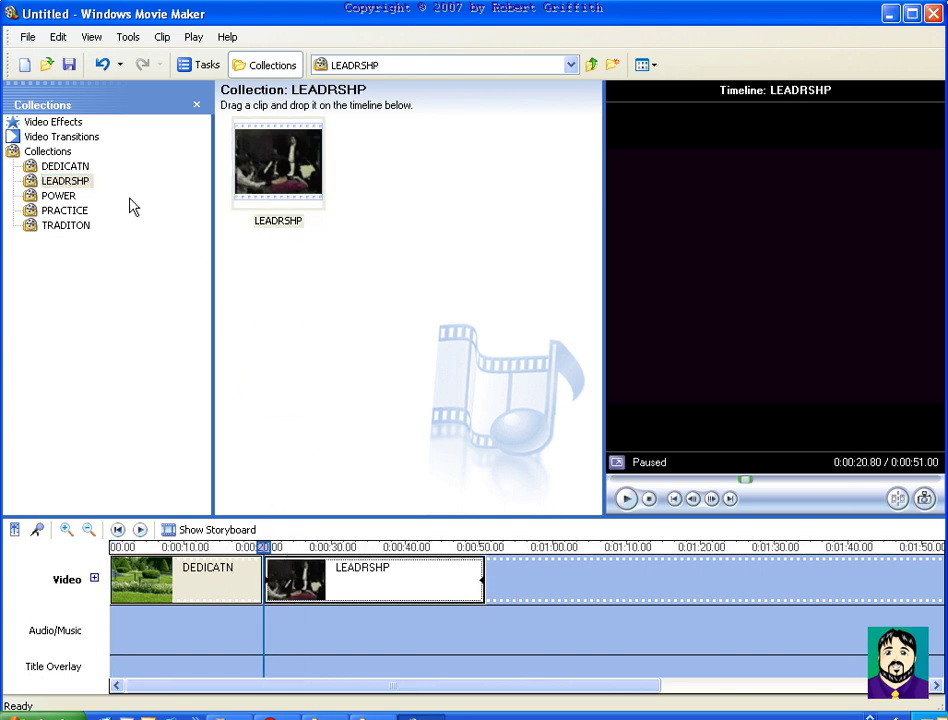
{"action": "left_click", "coordinate": [55, 197]}
{"action": "left_click_drag", "start_coordinate": [264, 171], "coordinate": [492, 563]}
{"action": "left_click", "coordinate": [58, 211]}
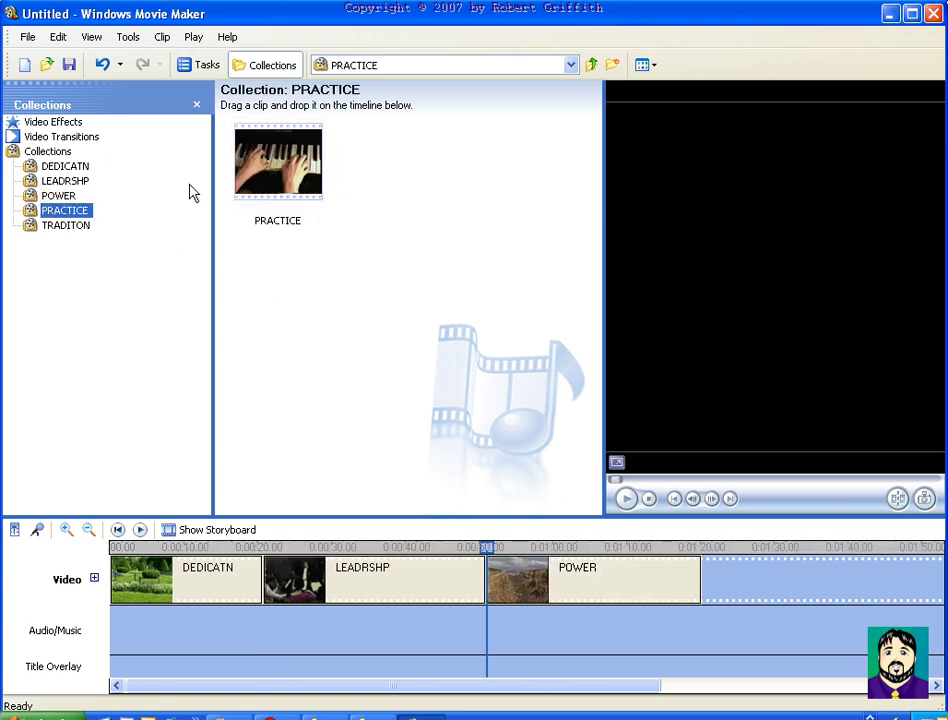
{"action": "left_click_drag", "start_coordinate": [270, 160], "coordinate": [715, 575]}
{"action": "left_click", "coordinate": [85, 225]}
{"action": "left_click_drag", "start_coordinate": [278, 160], "coordinate": [855, 570]}
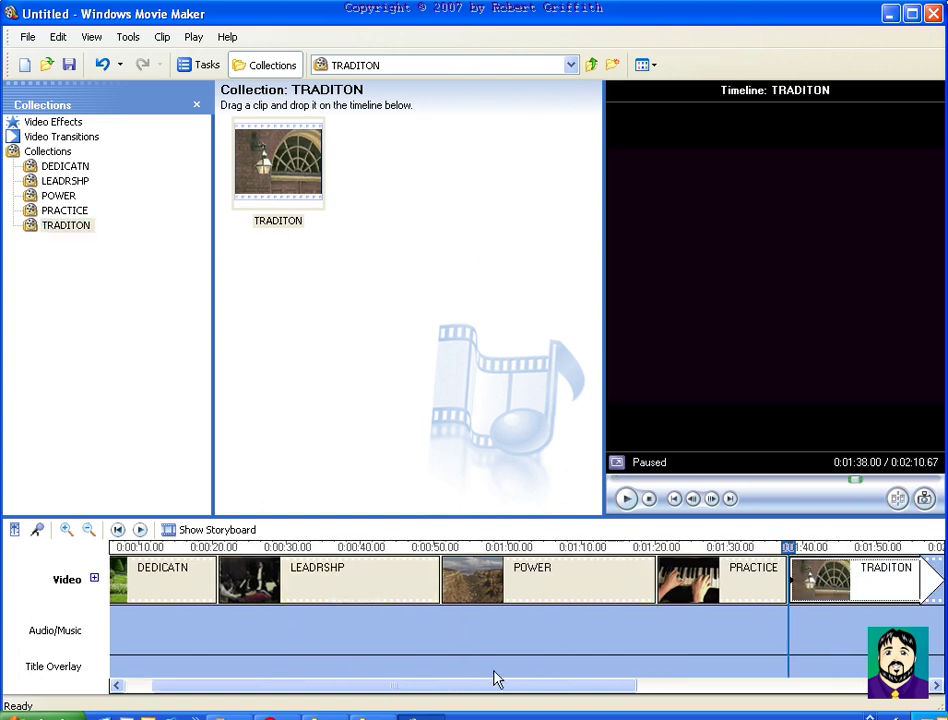
{"action": "left_click_drag", "start_coordinate": [489, 685], "coordinate": [444, 688]}
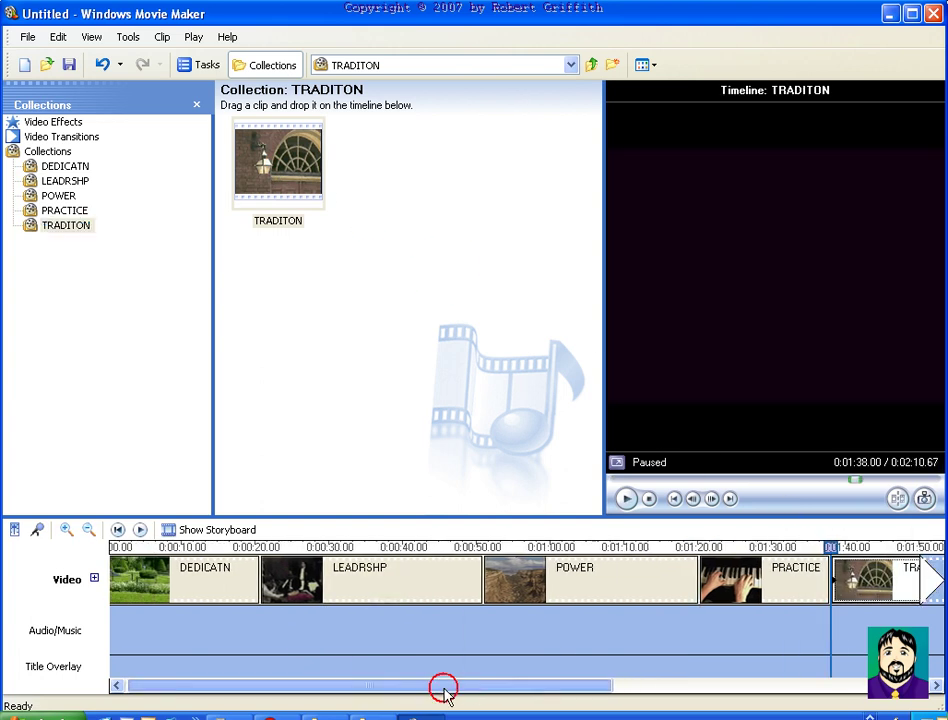
- Play the movie from the start, pause near 16 seconds, then switch to the storyboard view
{"action": "left_click", "coordinate": [115, 556]}
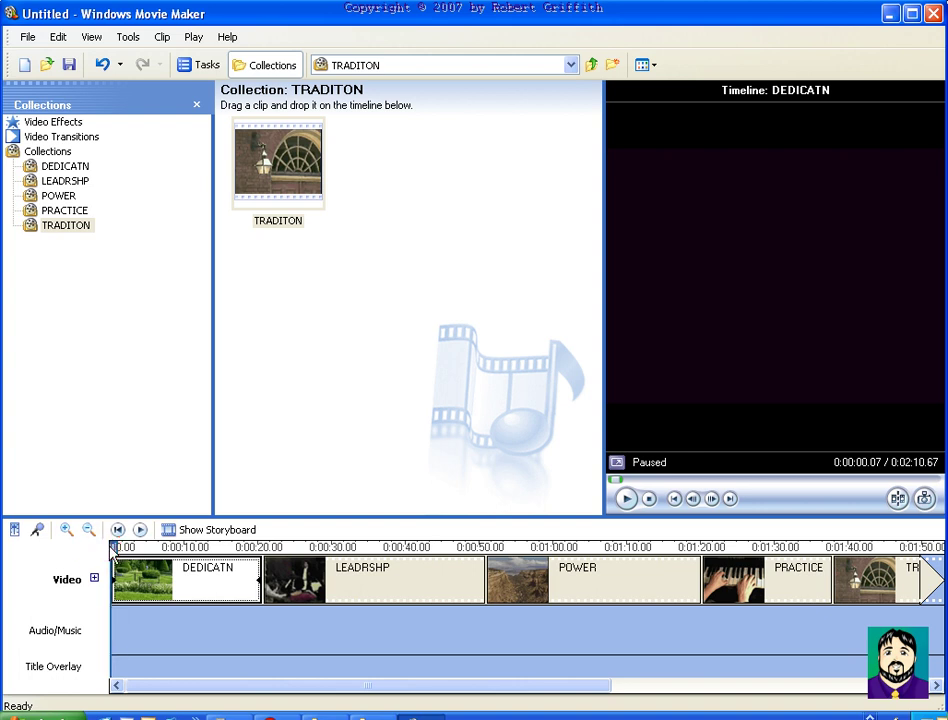
{"action": "left_click", "coordinate": [141, 531]}
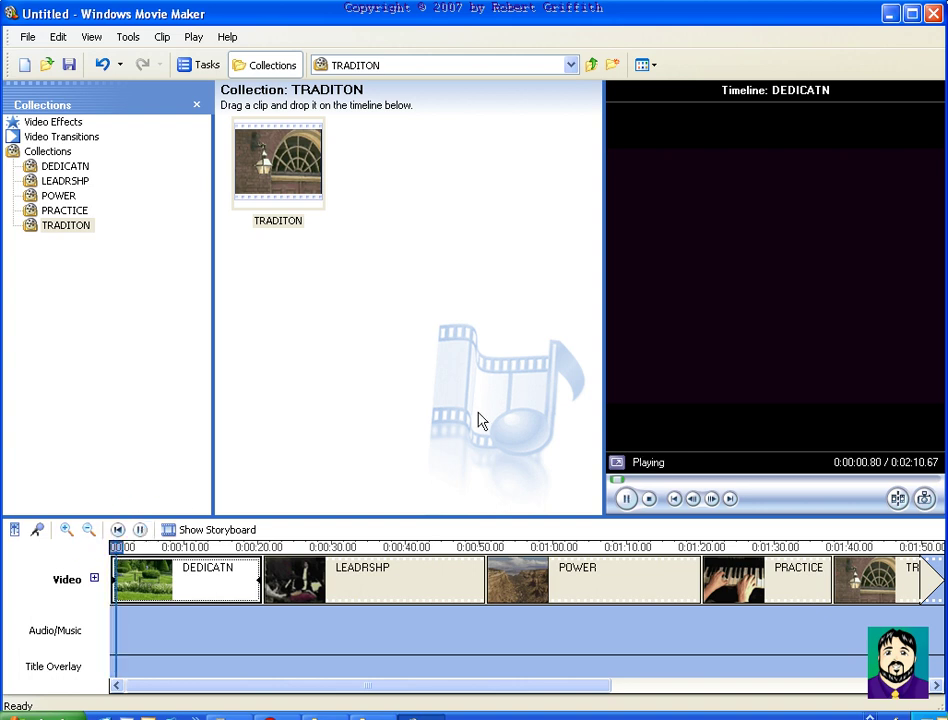
{"action": "left_click", "coordinate": [628, 499]}
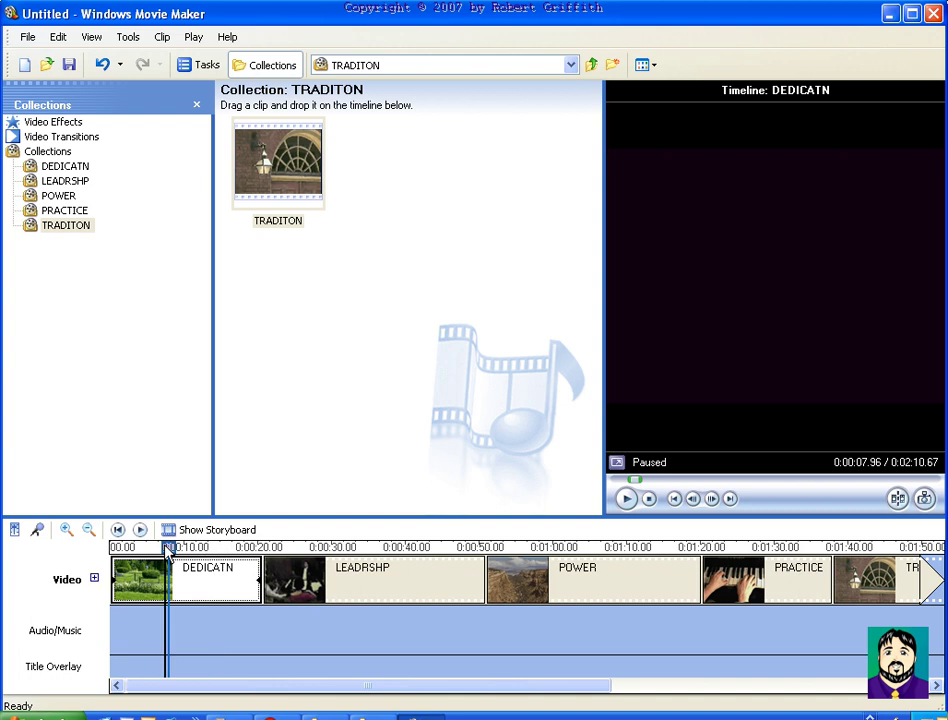
{"action": "left_click_drag", "start_coordinate": [168, 551], "coordinate": [115, 547]}
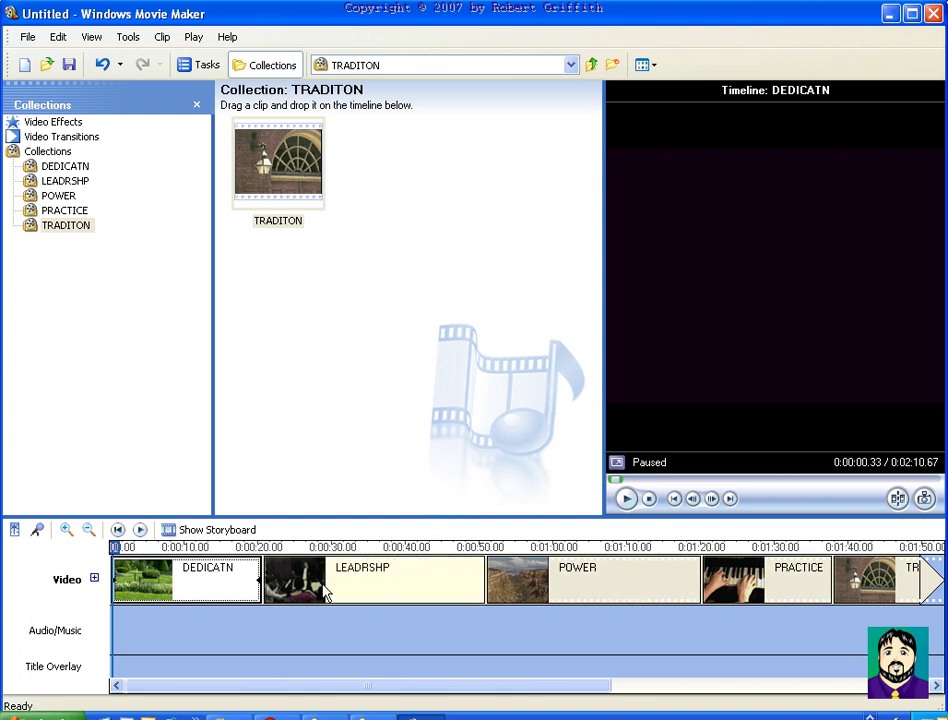
{"action": "left_click", "coordinate": [201, 528]}
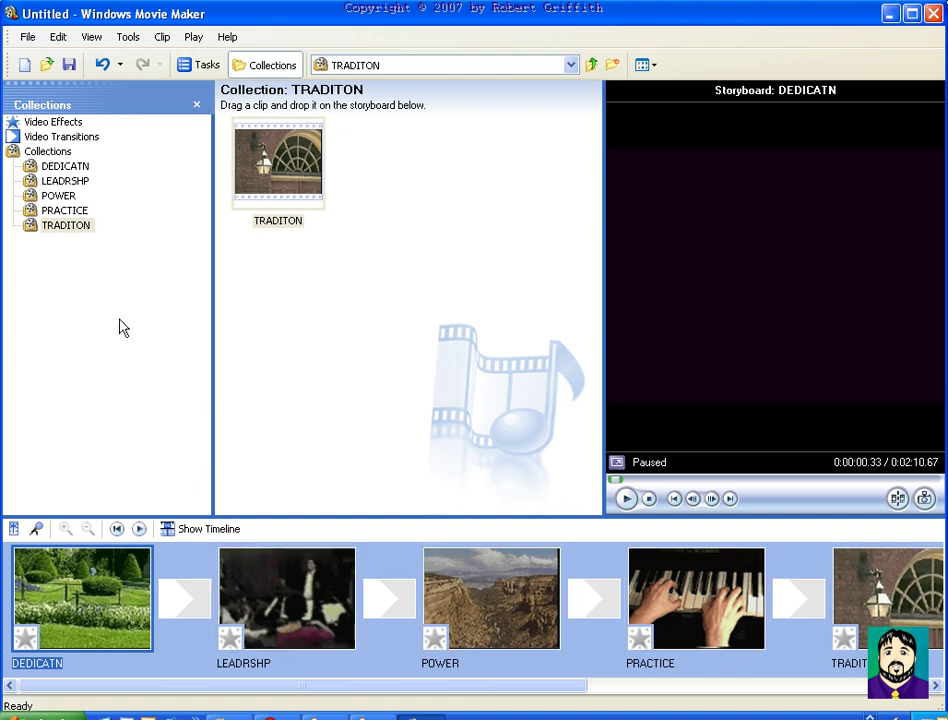
- Apply the Film Age, Oldest video effect to LEADRSHP and preview it
{"action": "left_click", "coordinate": [54, 121]}
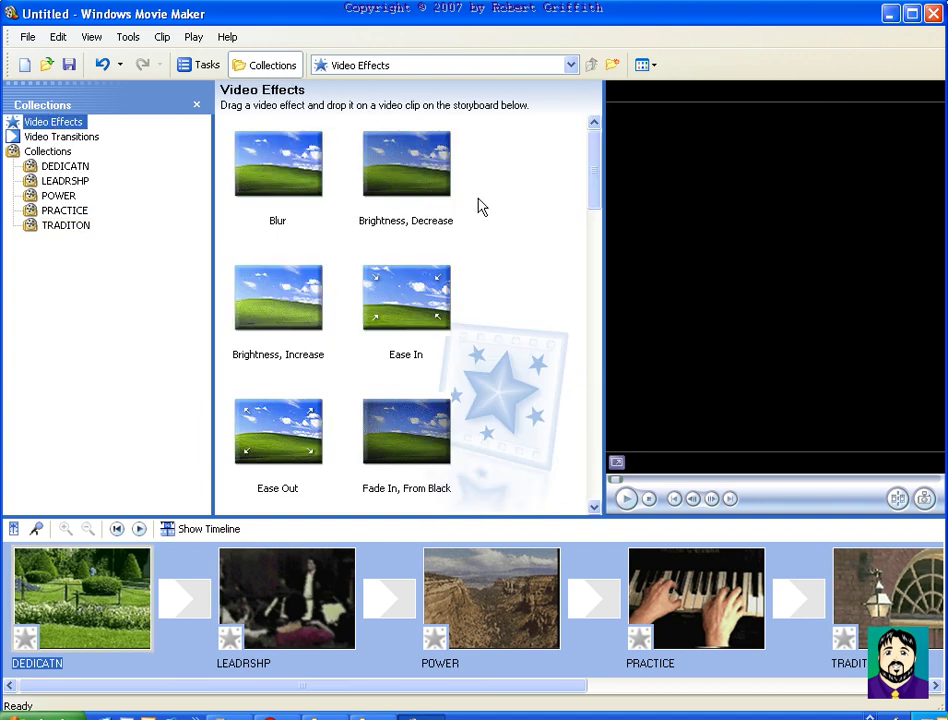
{"action": "left_click_drag", "start_coordinate": [594, 160], "coordinate": [597, 250]}
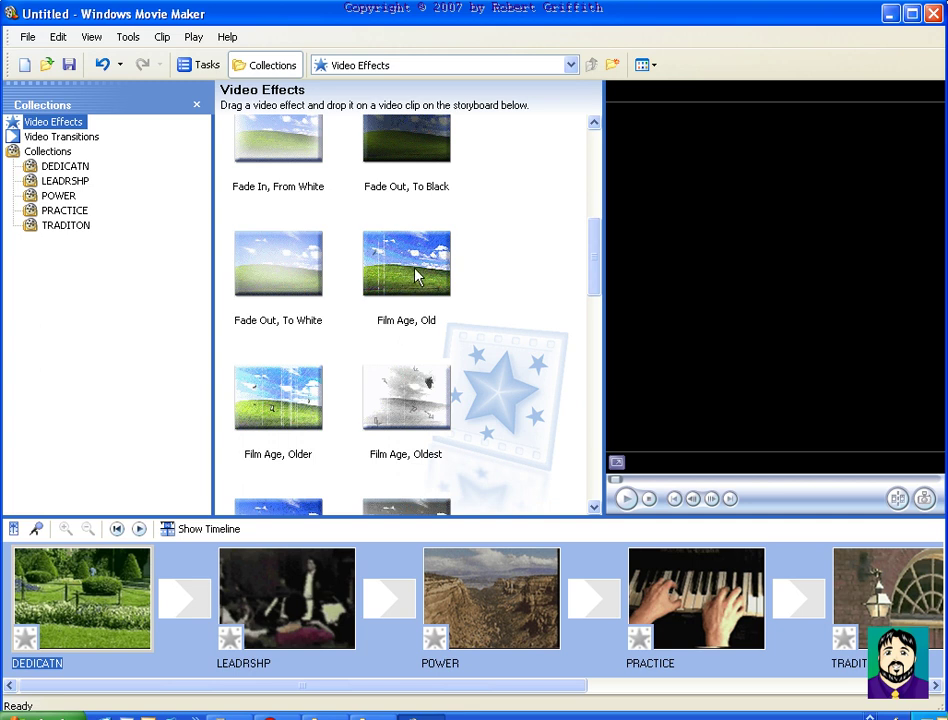
{"action": "left_click", "coordinate": [409, 405]}
{"action": "left_click_drag", "start_coordinate": [409, 405], "coordinate": [306, 600]}
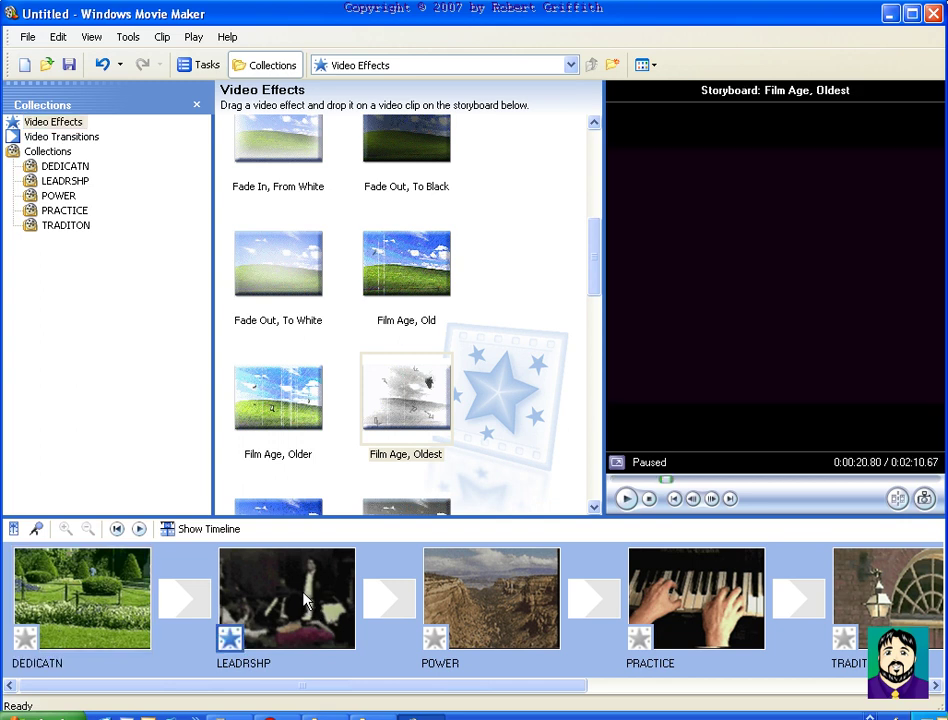
{"action": "left_click", "coordinate": [627, 499]}
{"action": "left_click", "coordinate": [627, 499]}
- Apply Hue, Cycles Entire Color Spectrum to DEDICATN and play its preview
{"action": "left_click_drag", "start_coordinate": [595, 290], "coordinate": [589, 358]}
{"action": "left_click", "coordinate": [302, 288]}
{"action": "left_click_drag", "start_coordinate": [302, 288], "coordinate": [105, 601]}
{"action": "left_click", "coordinate": [626, 498]}
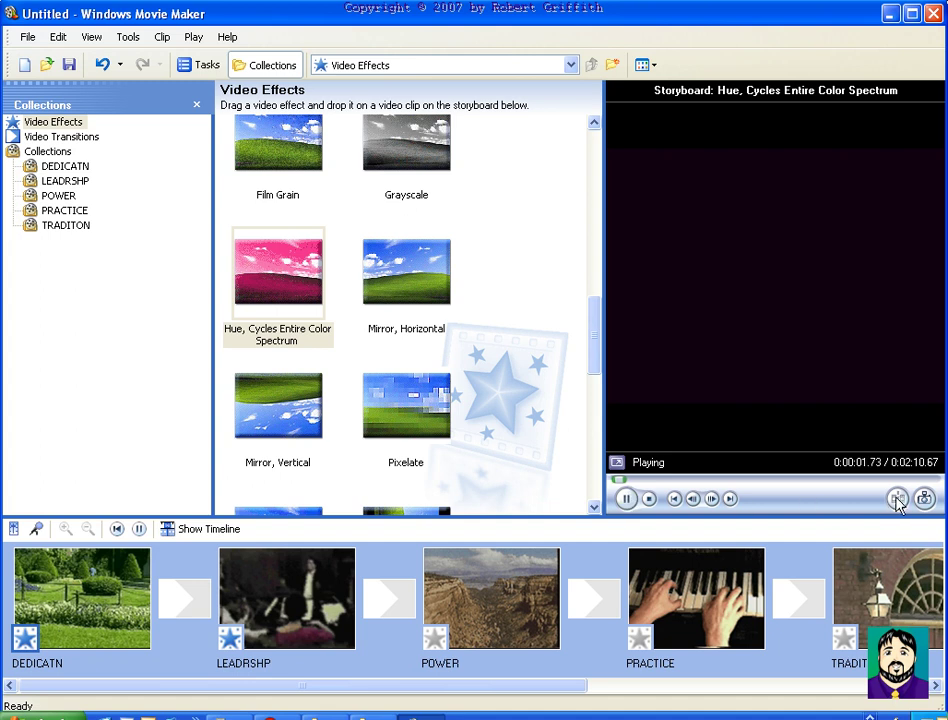
- Apply the Sepia Tone effect to the PRACTICE clip
{"action": "left_click", "coordinate": [627, 499]}
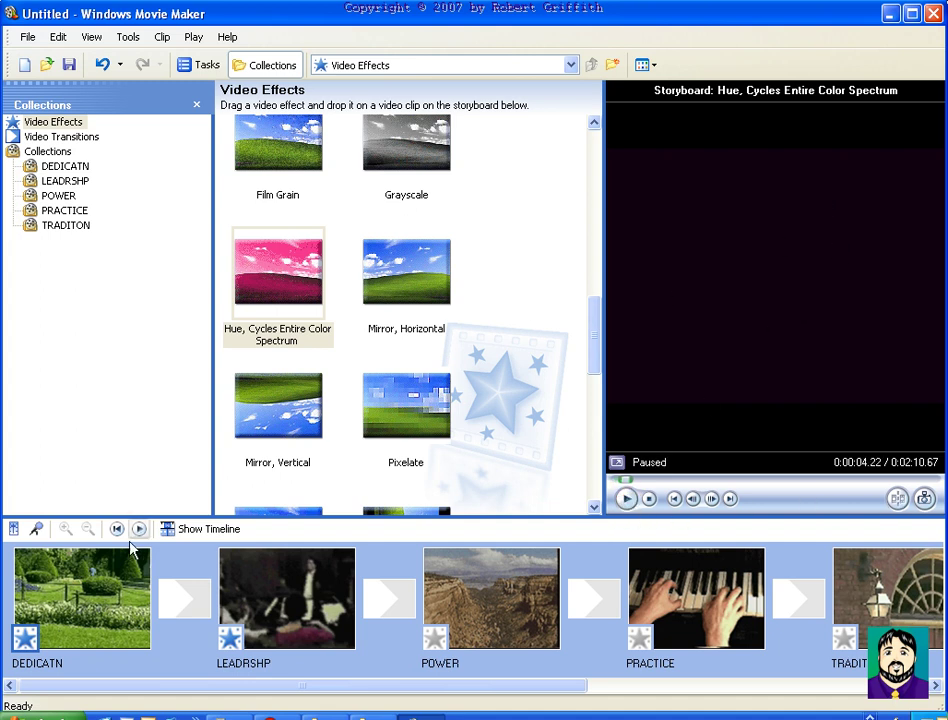
{"action": "left_click_drag", "start_coordinate": [624, 483], "coordinate": [776, 484]}
{"action": "mouse_move", "coordinate": [595, 322]}
{"action": "left_mouse_down"}
{"action": "mouse_move", "coordinate": [597, 402]}
{"action": "mouse_move", "coordinate": [591, 425]}
{"action": "mouse_move", "coordinate": [572, 423]}
{"action": "left_mouse_up"}
{"action": "left_click_drag", "start_coordinate": [297, 247], "coordinate": [675, 580]}
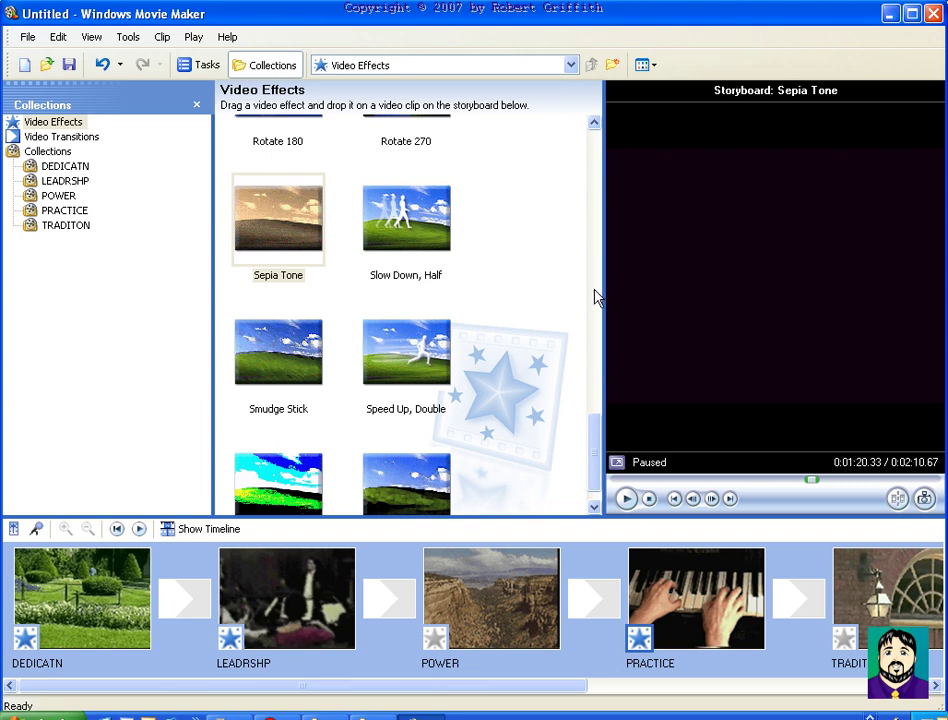
- Apply Watercolor to POWER, then preview both POWER and the sepia PRACTICE clip
{"action": "left_click_drag", "start_coordinate": [598, 447], "coordinate": [599, 463]}
{"action": "left_click_drag", "start_coordinate": [398, 472], "coordinate": [502, 596]}
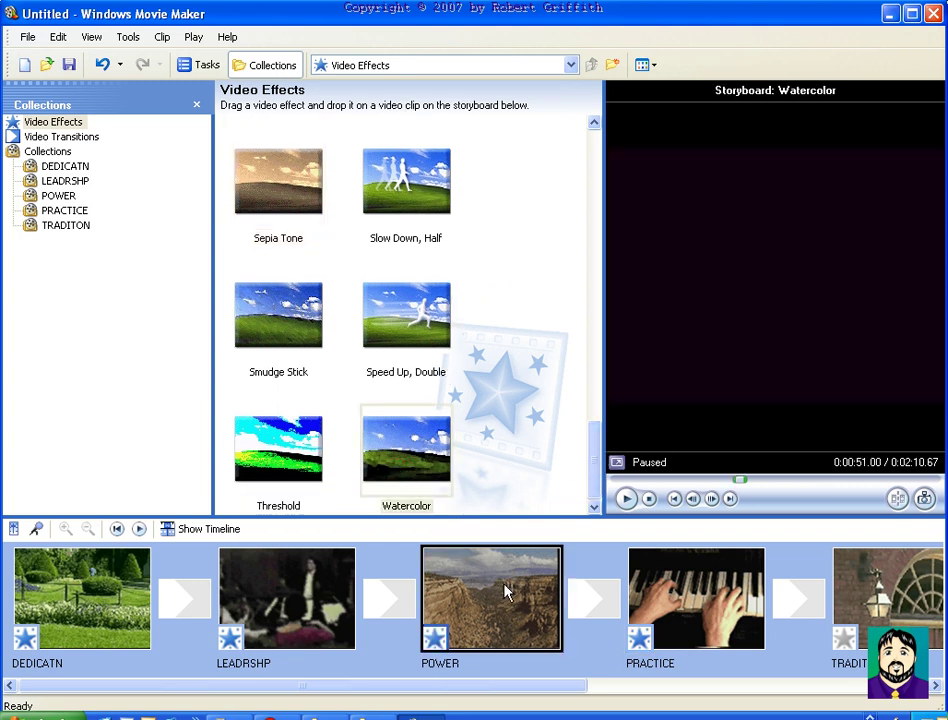
{"action": "left_click", "coordinate": [626, 498]}
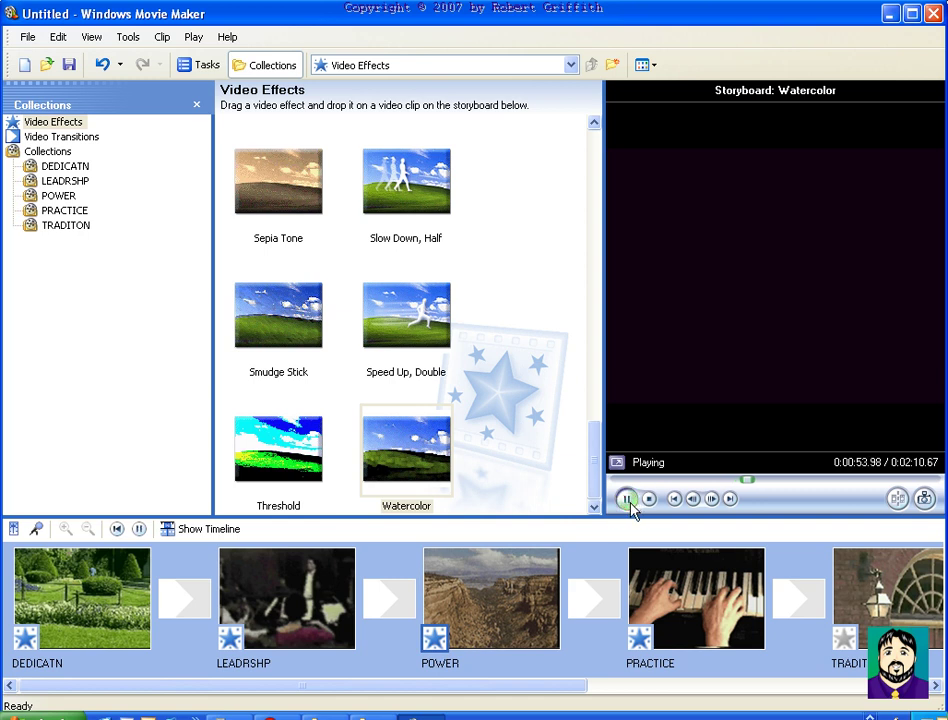
{"action": "left_click", "coordinate": [627, 499]}
{"action": "left_click", "coordinate": [665, 575]}
{"action": "left_click", "coordinate": [627, 499]}
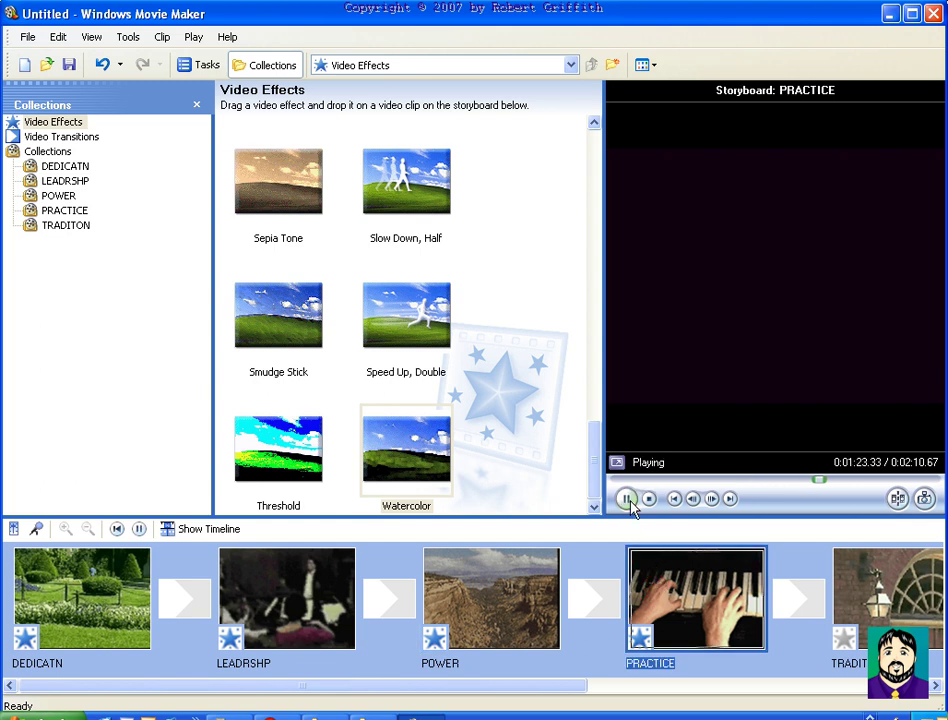
{"action": "left_click", "coordinate": [627, 499]}
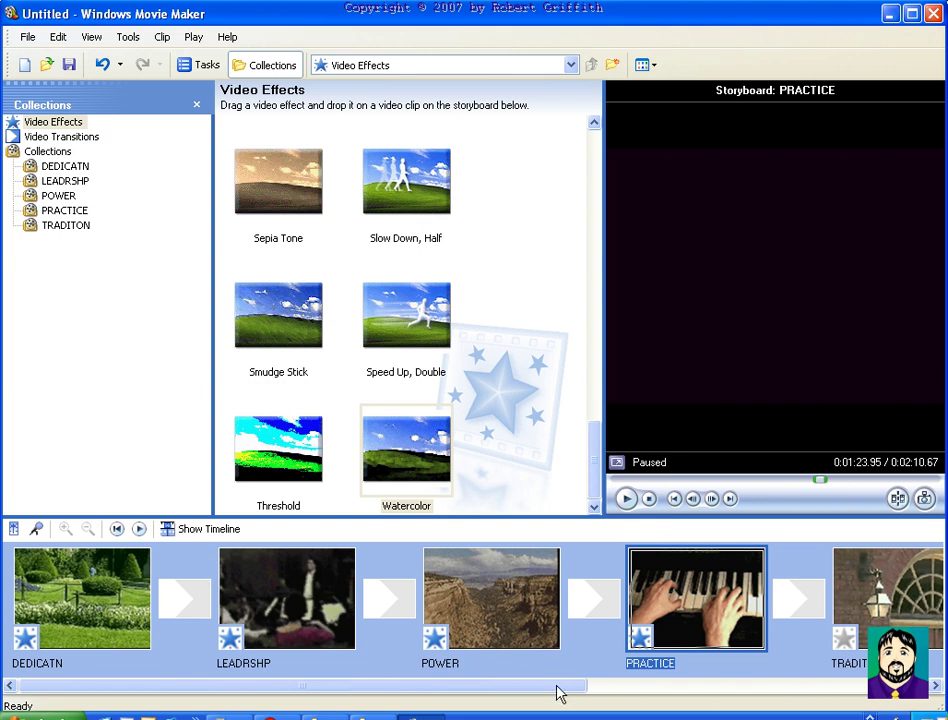
- Apply Ease In to TRADITON, preview it, and select the DEDICATN–LEADRSHP transition slot
{"action": "left_click_drag", "start_coordinate": [557, 690], "coordinate": [772, 690]}
{"action": "left_click", "coordinate": [554, 599]}
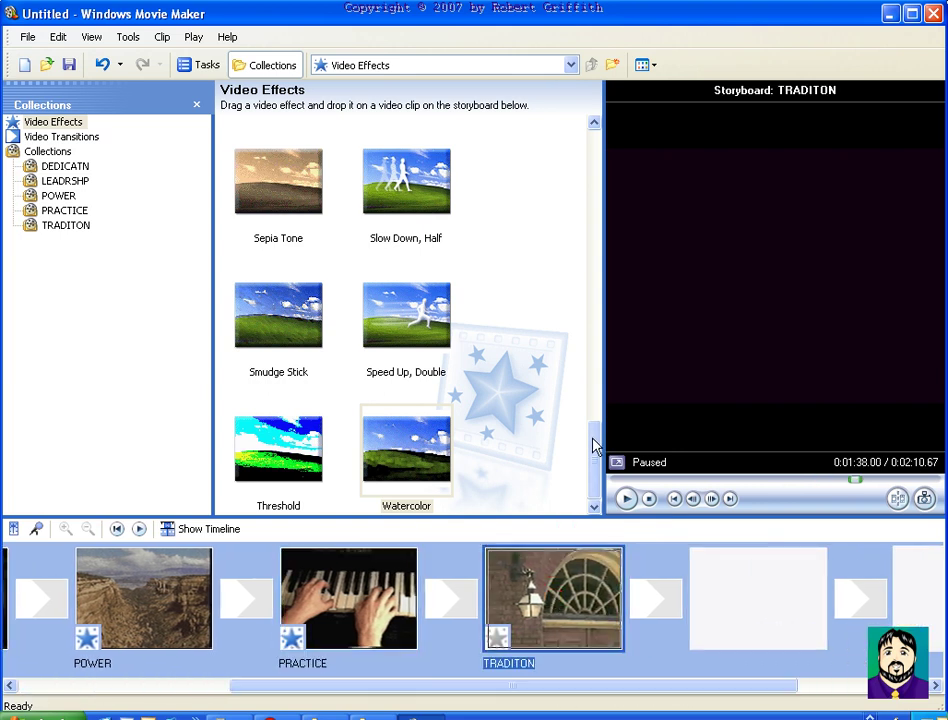
{"action": "left_click_drag", "start_coordinate": [593, 441], "coordinate": [598, 150]}
{"action": "left_click", "coordinate": [440, 292]}
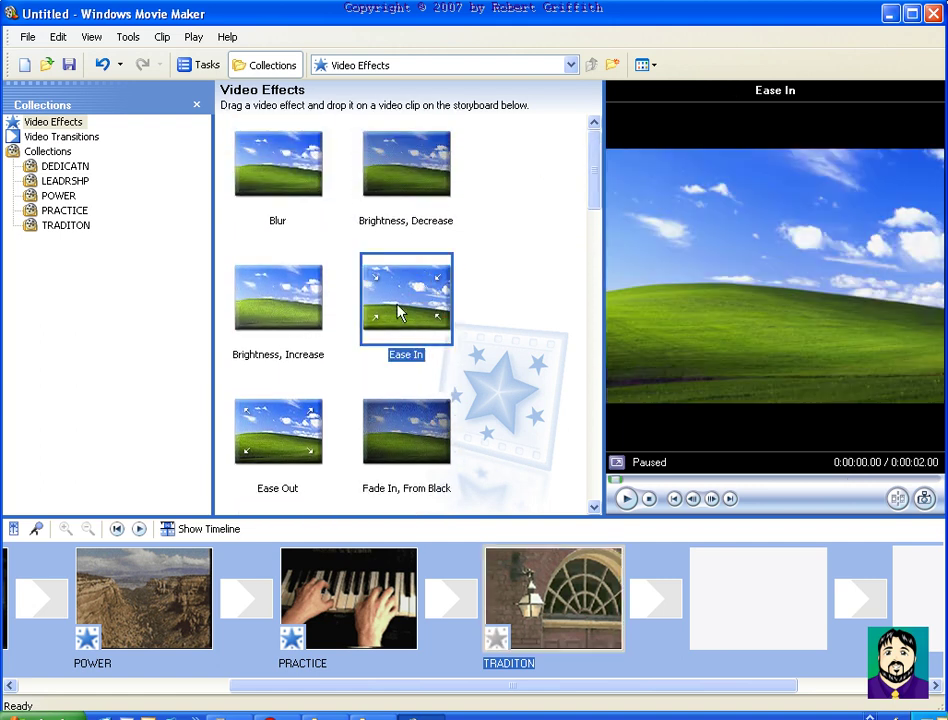
{"action": "left_click_drag", "start_coordinate": [394, 309], "coordinate": [600, 590]}
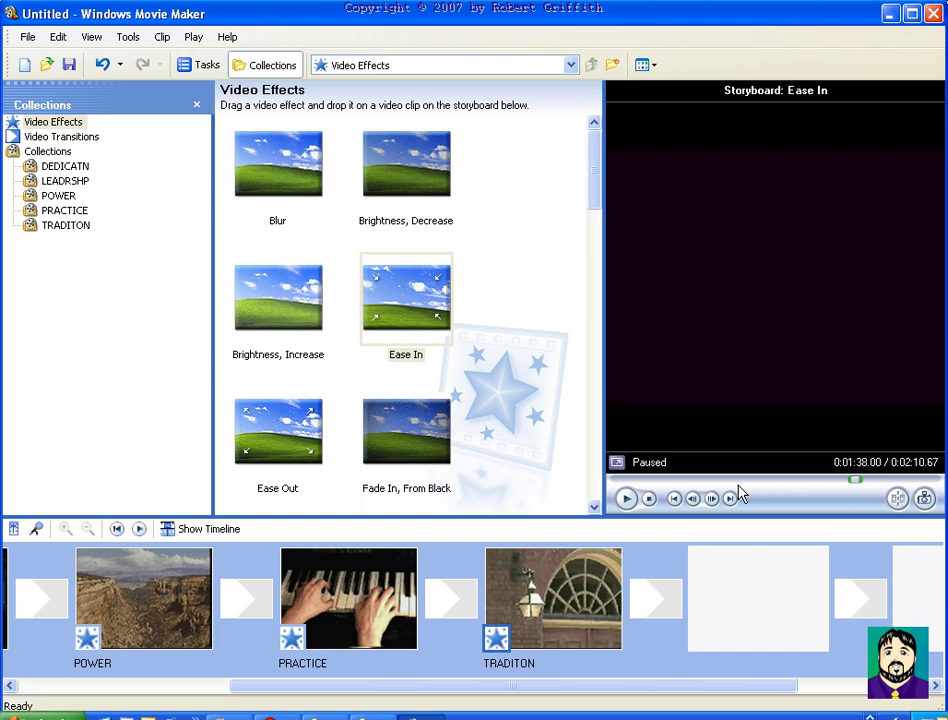
{"action": "left_click", "coordinate": [627, 499]}
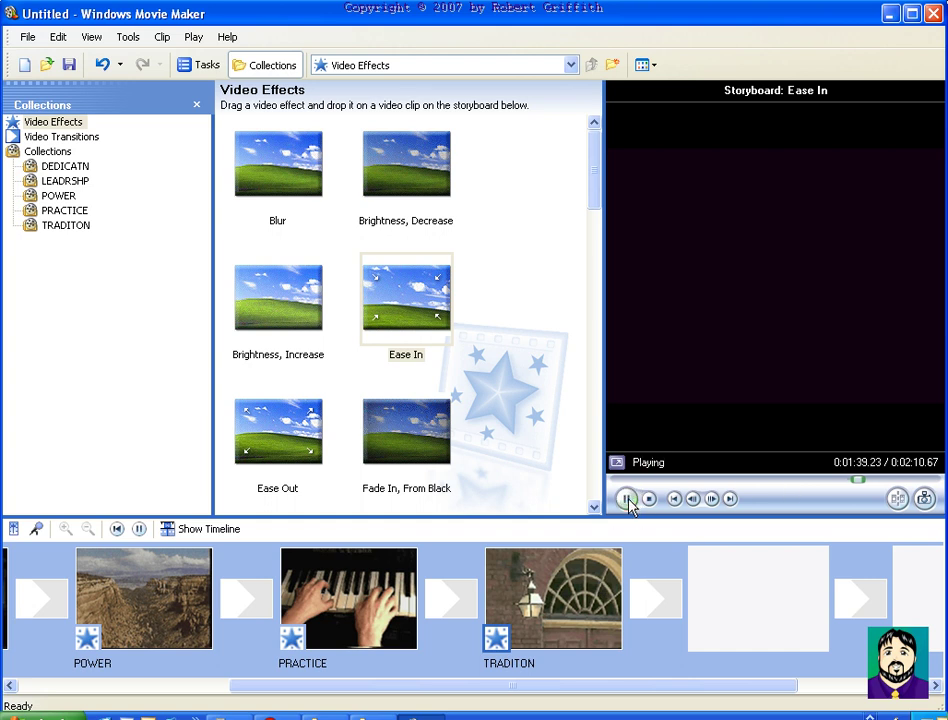
{"action": "left_click", "coordinate": [627, 499]}
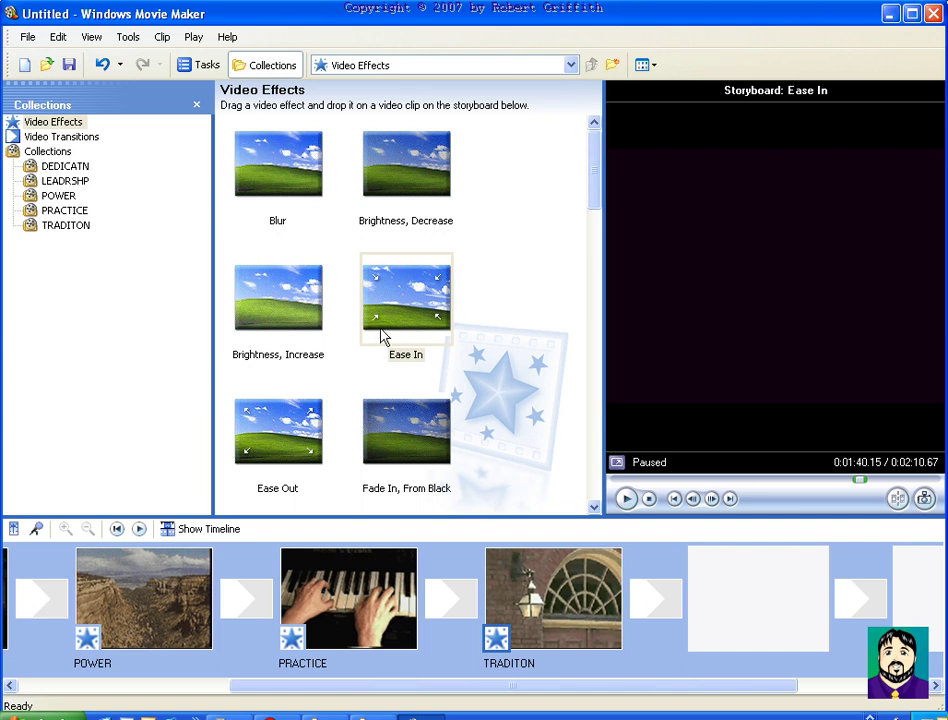
{"action": "left_click_drag", "start_coordinate": [465, 686], "coordinate": [178, 668]}
{"action": "left_click", "coordinate": [186, 598]}
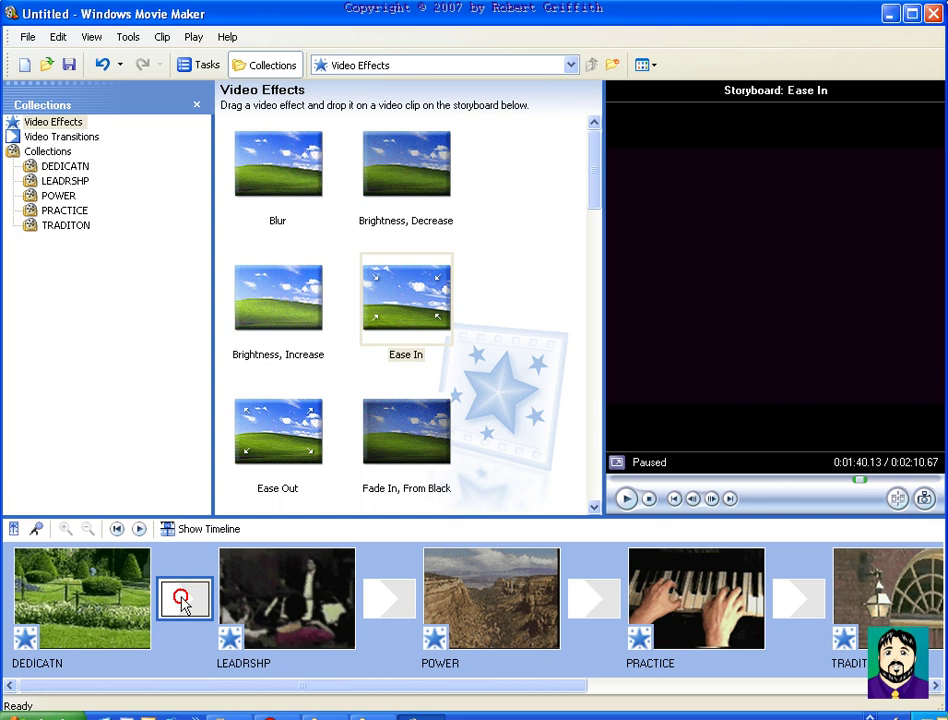
- Insert Checkerboard Across, Circle, Bow Tie Vertical and Bars transitions into the four slots between clips
{"action": "left_click", "coordinate": [58, 139]}
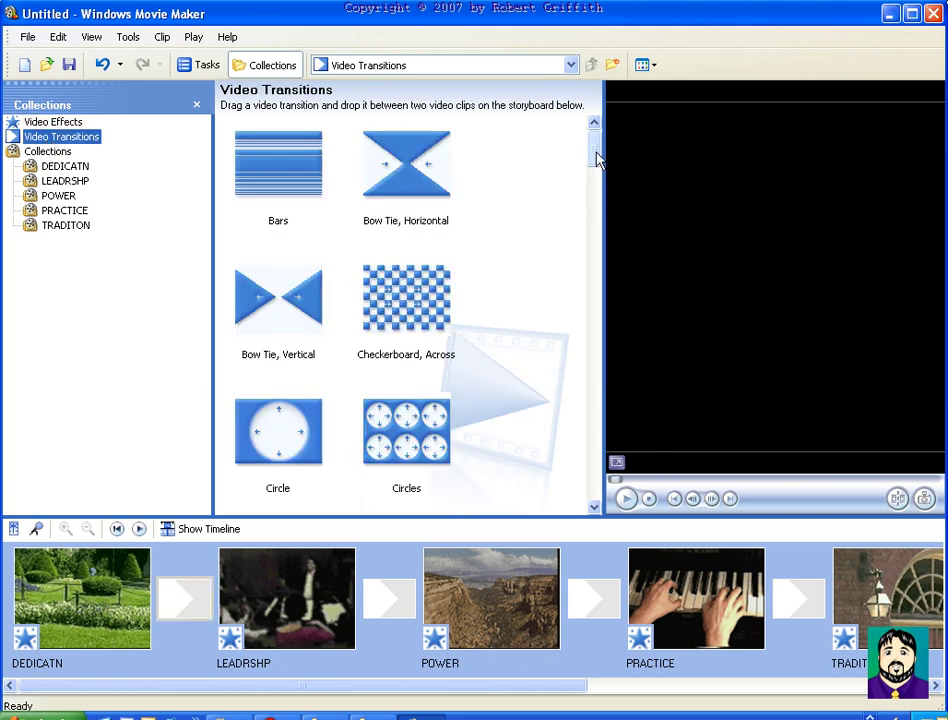
{"action": "left_click_drag", "start_coordinate": [438, 303], "coordinate": [186, 598]}
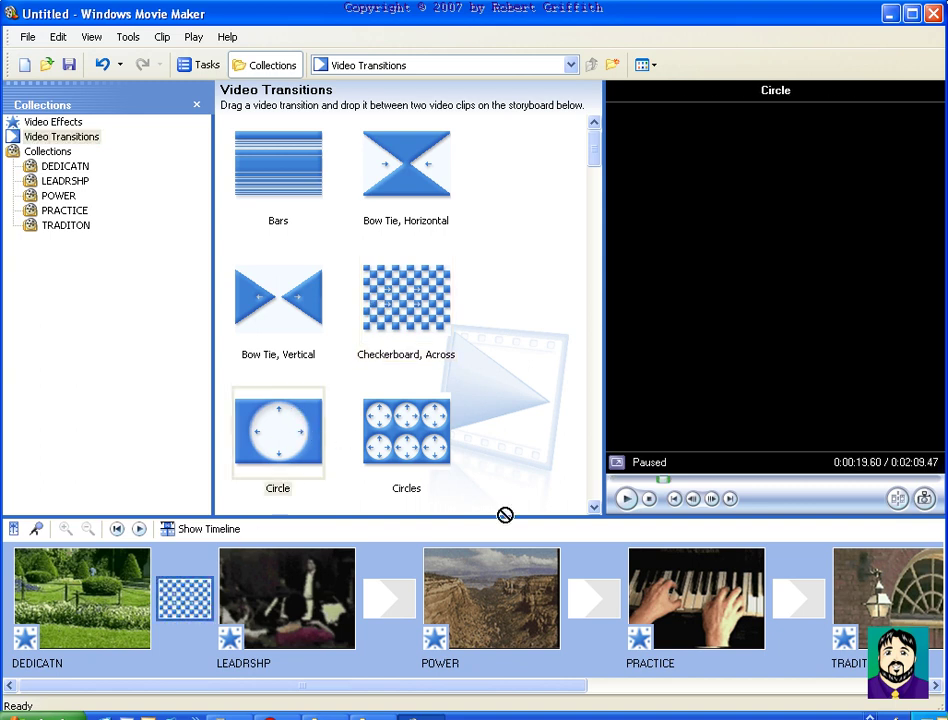
{"action": "left_click_drag", "start_coordinate": [531, 533], "coordinate": [393, 606]}
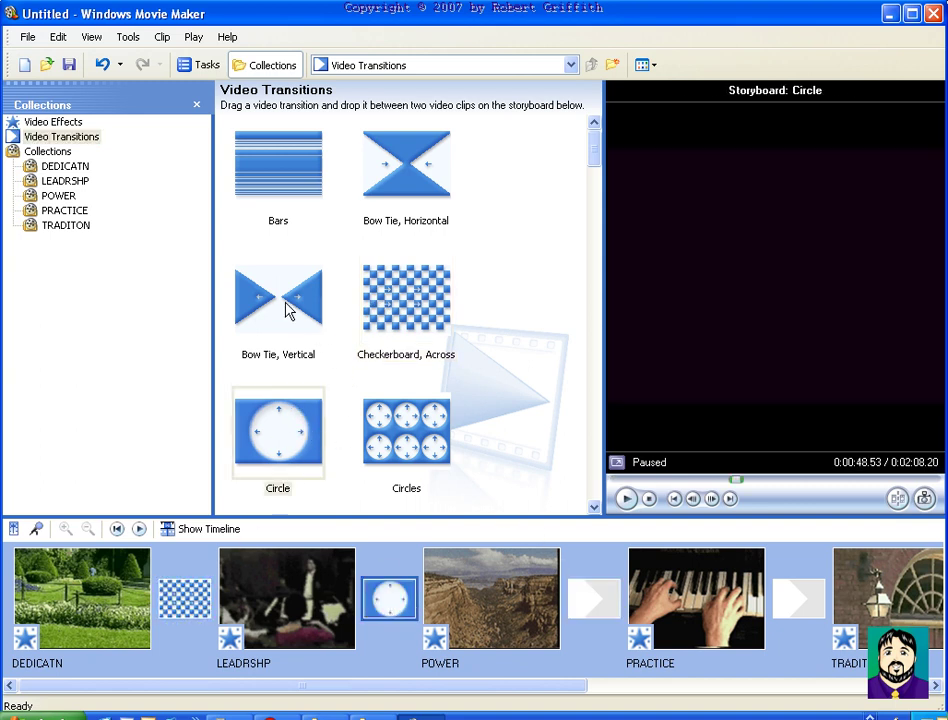
{"action": "left_click_drag", "start_coordinate": [285, 311], "coordinate": [596, 598]}
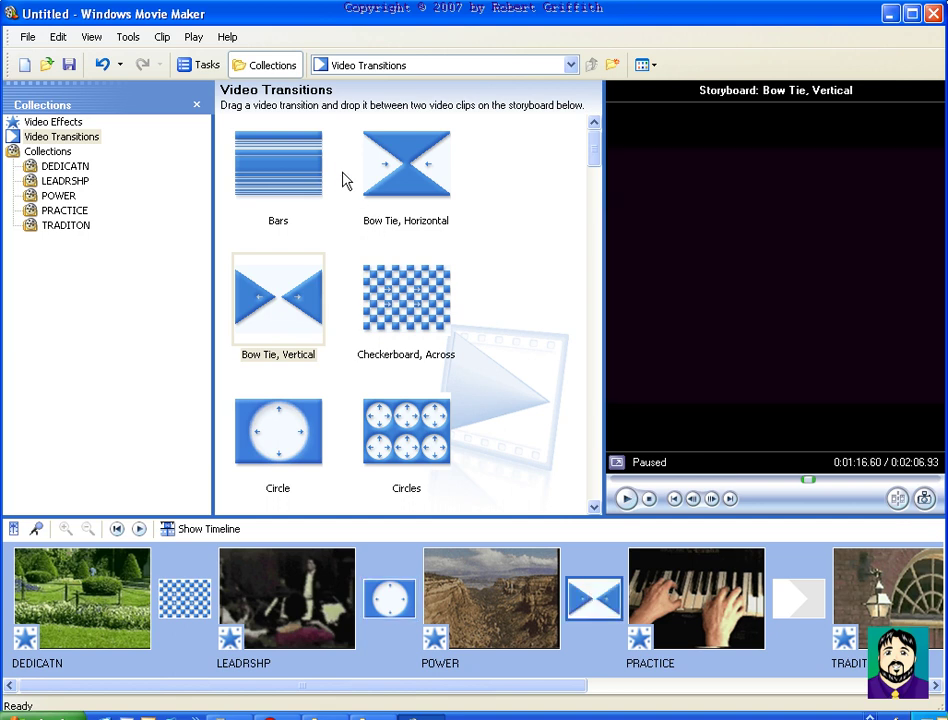
{"action": "left_click_drag", "start_coordinate": [318, 177], "coordinate": [804, 612]}
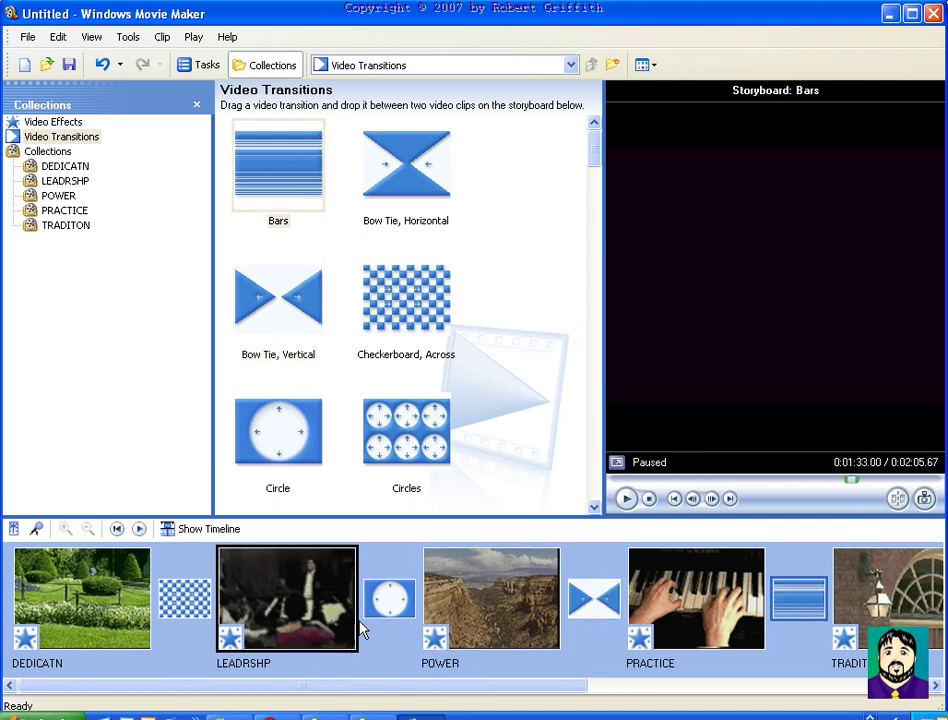
- Switch to the timeline view and set the play position near 0:00:18
{"action": "left_click", "coordinate": [147, 562]}
{"action": "left_click", "coordinate": [171, 530]}
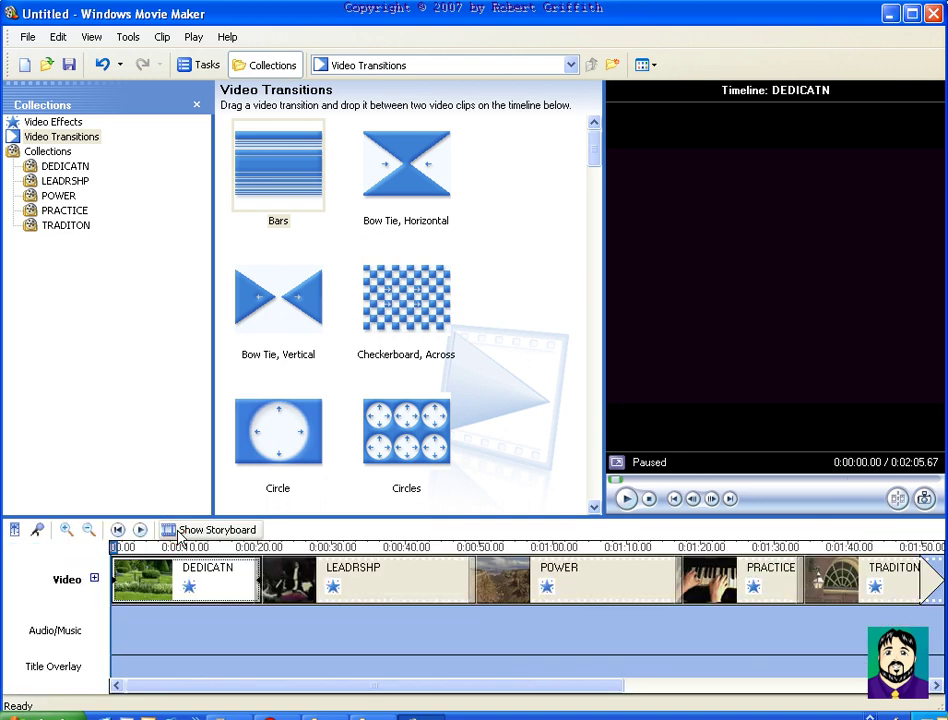
{"action": "left_click", "coordinate": [253, 548]}
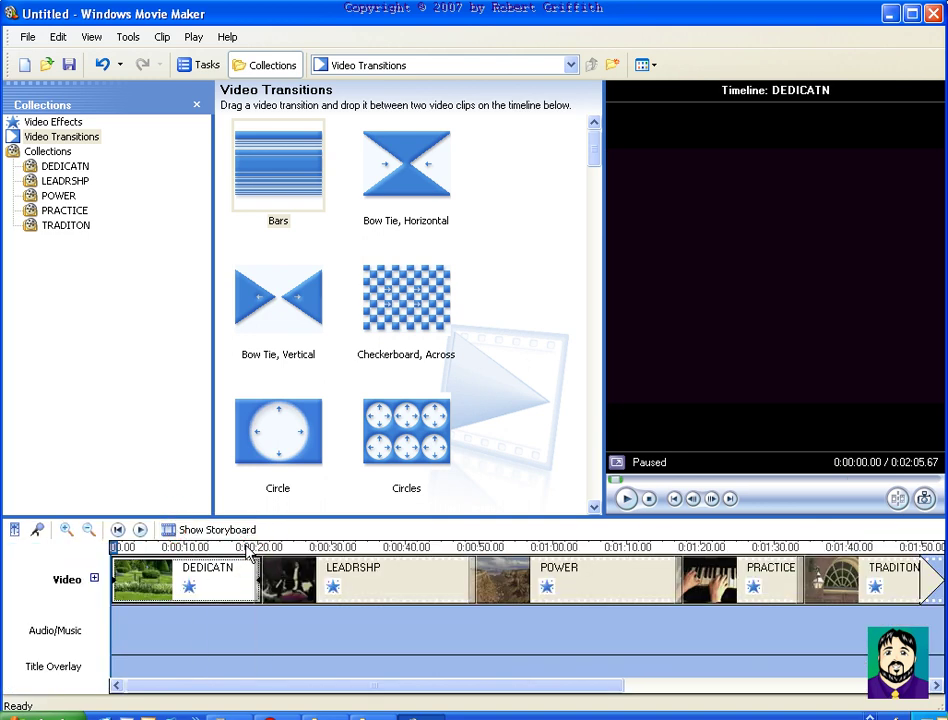
{"action": "left_click", "coordinate": [245, 548]}
{"action": "mouse_move", "coordinate": [250, 557]}
{"action": "left_mouse_down"}
{"action": "mouse_move", "coordinate": [255, 548]}
{"action": "mouse_move", "coordinate": [246, 548]}
{"action": "left_mouse_up"}
- Play through the transitions into POWER, PRACTICE and TRADITON, then toggle storyboard and back to timeline
{"action": "left_click", "coordinate": [628, 501]}
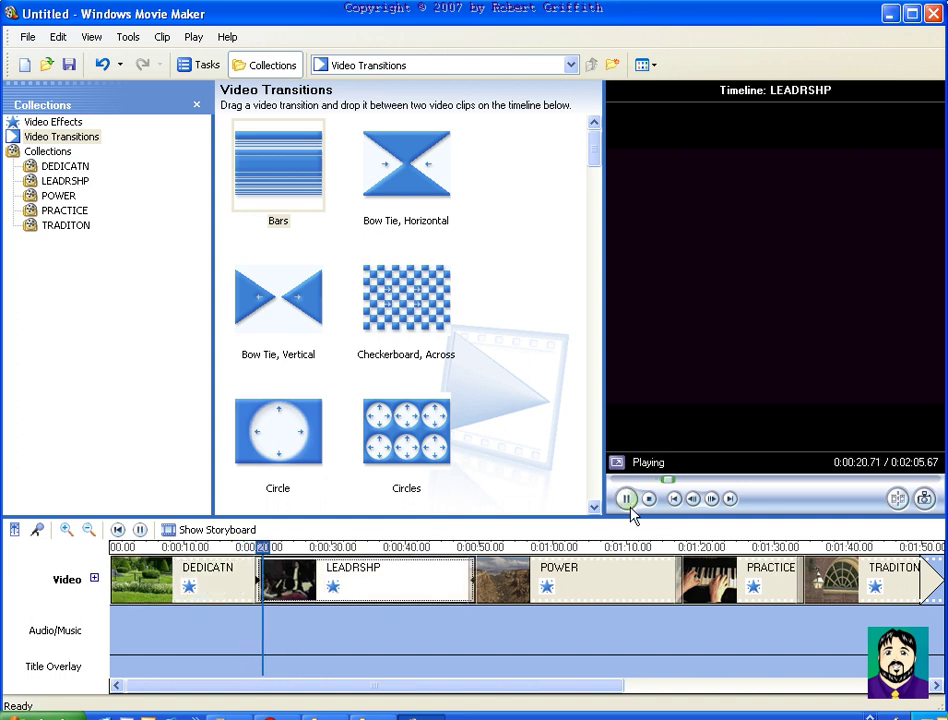
{"action": "left_click", "coordinate": [465, 548]}
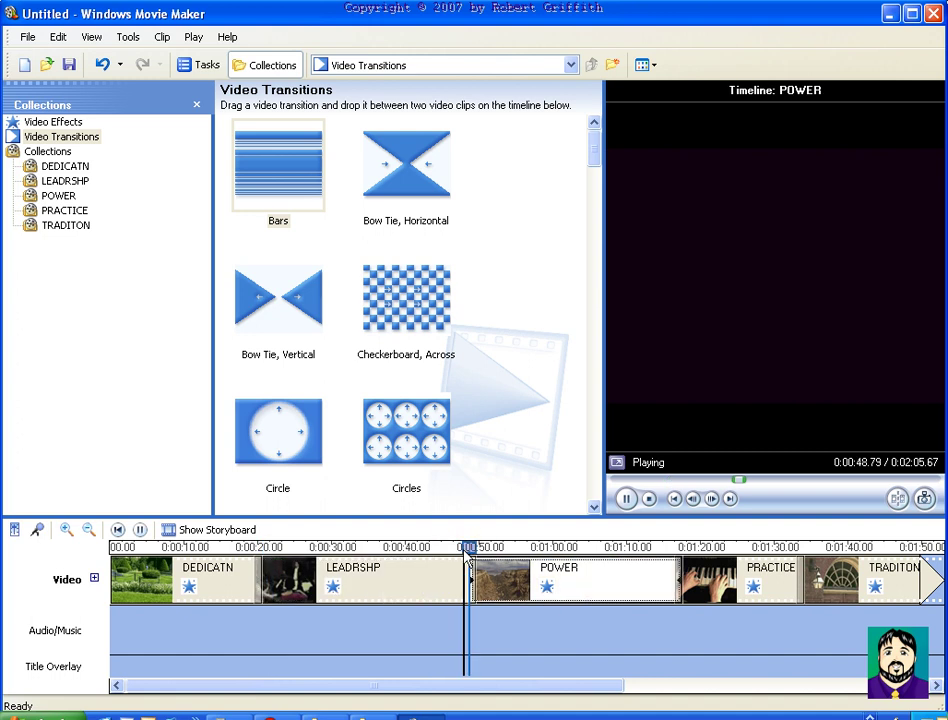
{"action": "left_click", "coordinate": [677, 548]}
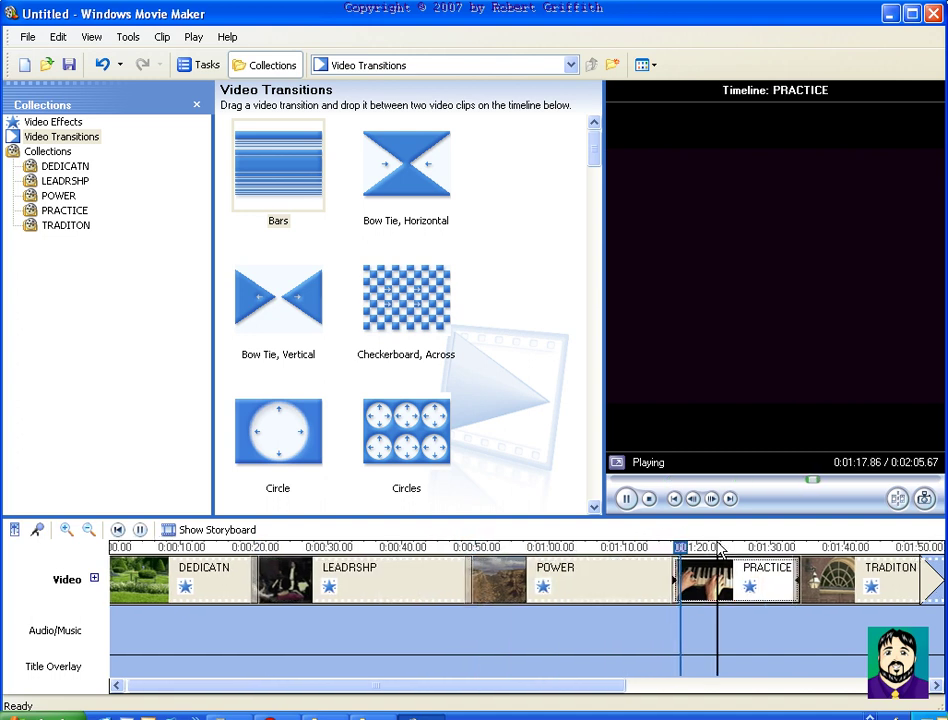
{"action": "left_click", "coordinate": [791, 550]}
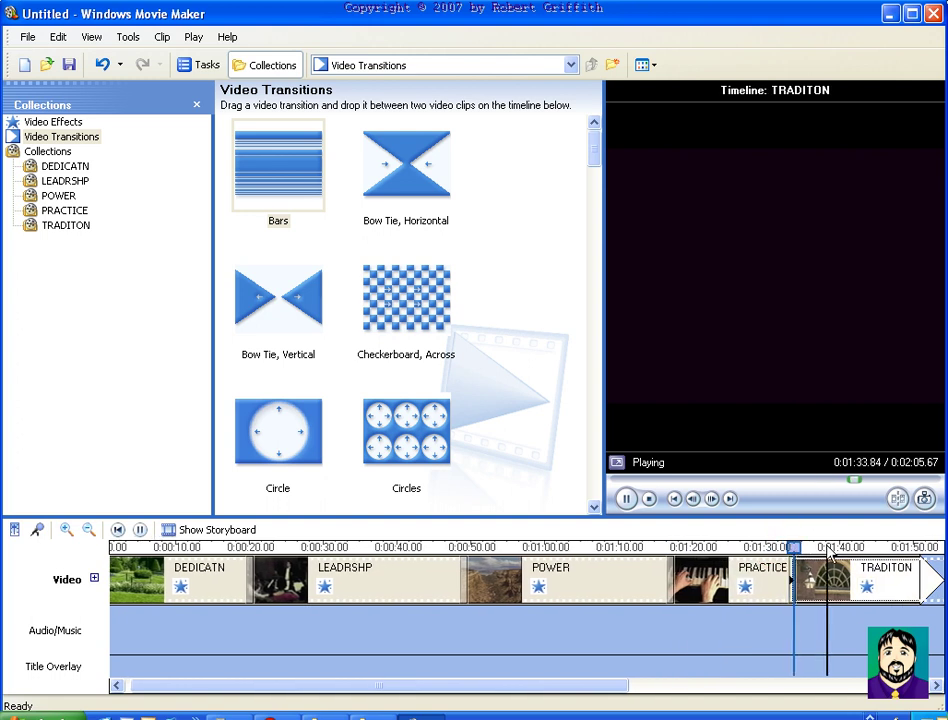
{"action": "left_click", "coordinate": [625, 498]}
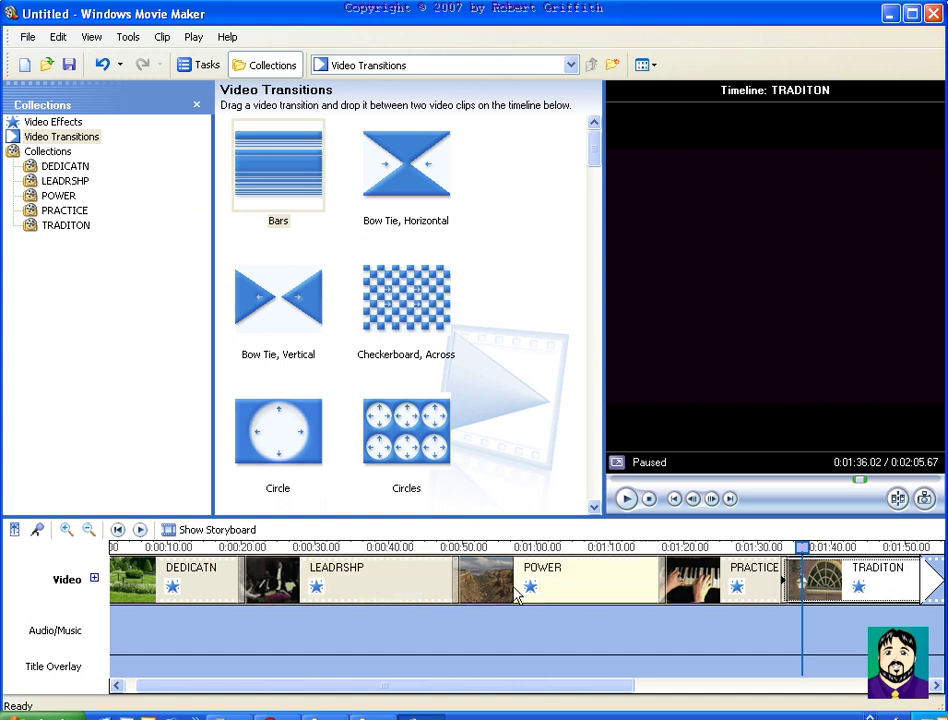
{"action": "left_click_drag", "start_coordinate": [624, 686], "coordinate": [561, 690]}
{"action": "left_click", "coordinate": [218, 531]}
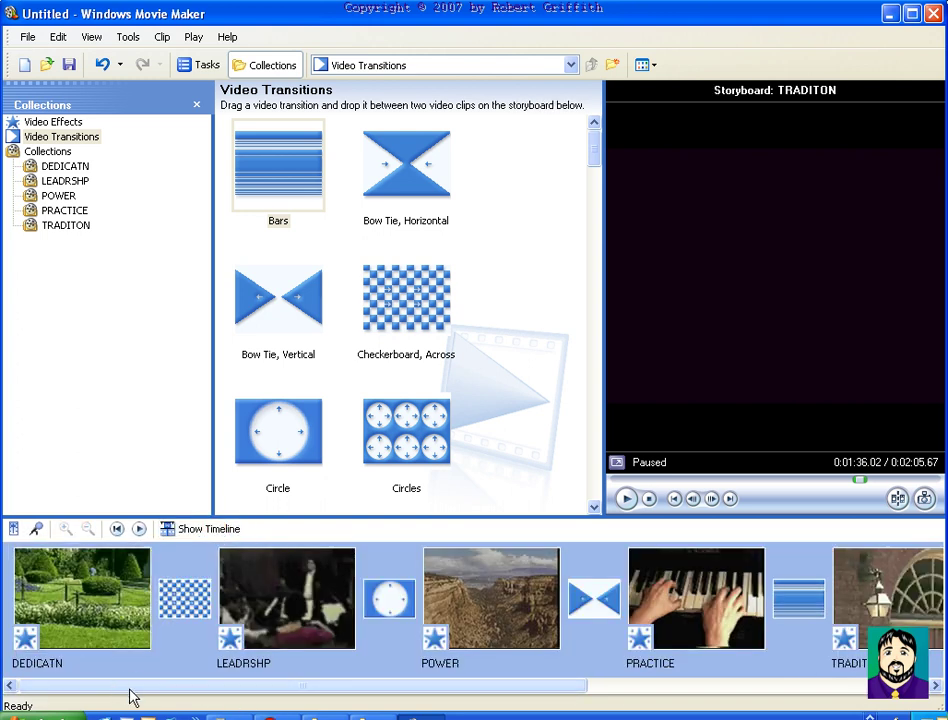
{"action": "left_click", "coordinate": [201, 527]}
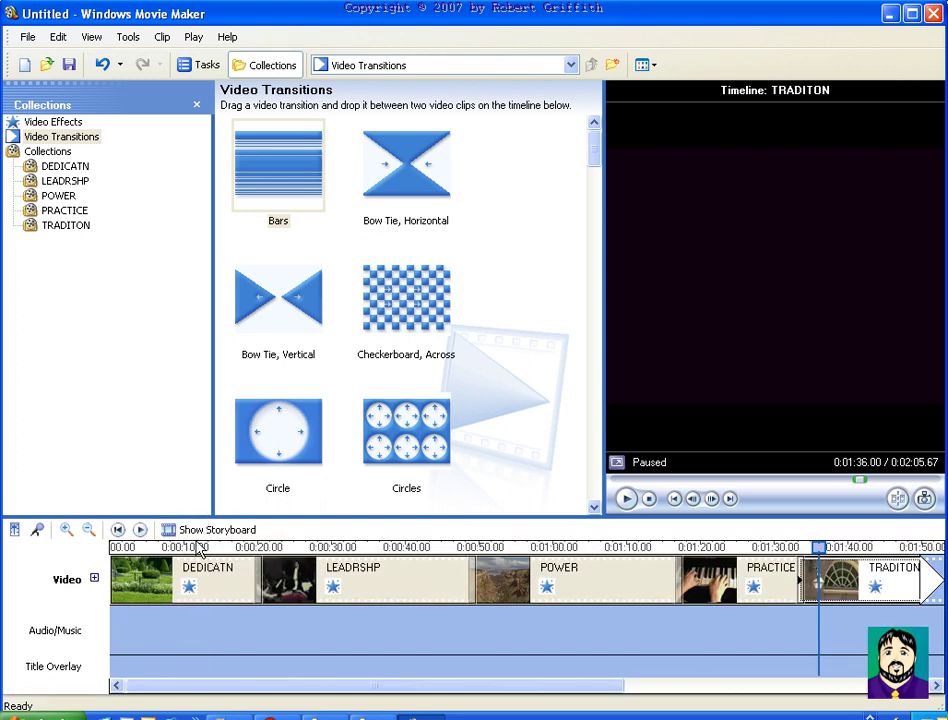
- Split DEDICATN at 0:00:06.20 and 0:00:14, then delete the middle piece
{"action": "left_click", "coordinate": [141, 549]}
{"action": "left_click", "coordinate": [156, 549]}
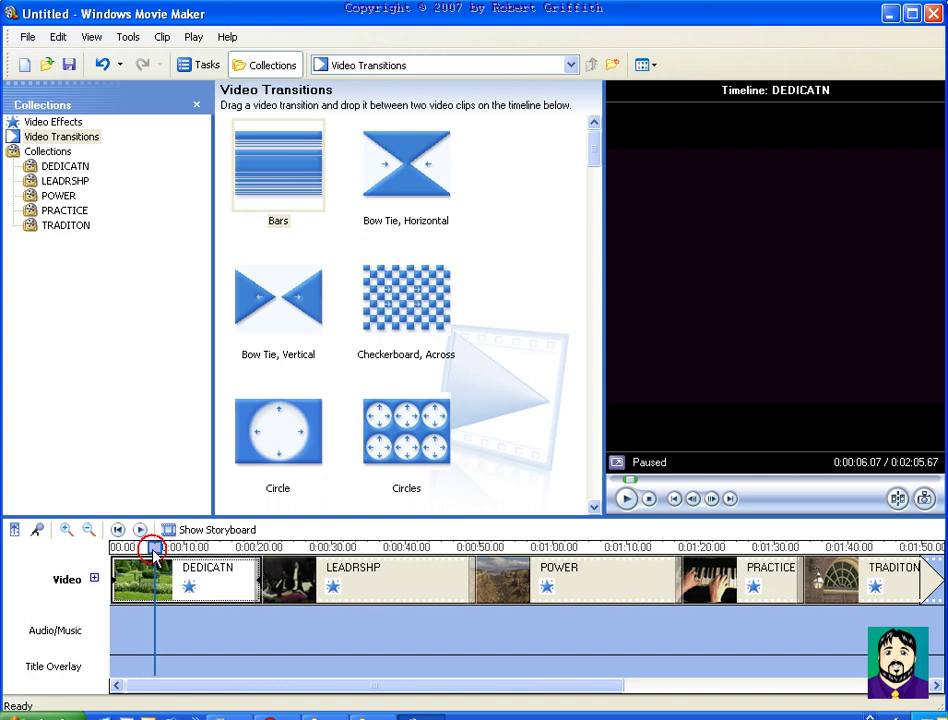
{"action": "mouse_move", "coordinate": [154, 549]}
{"action": "left_mouse_down"}
{"action": "mouse_move", "coordinate": [207, 549]}
{"action": "mouse_move", "coordinate": [144, 549]}
{"action": "mouse_move", "coordinate": [157, 549]}
{"action": "left_mouse_up"}
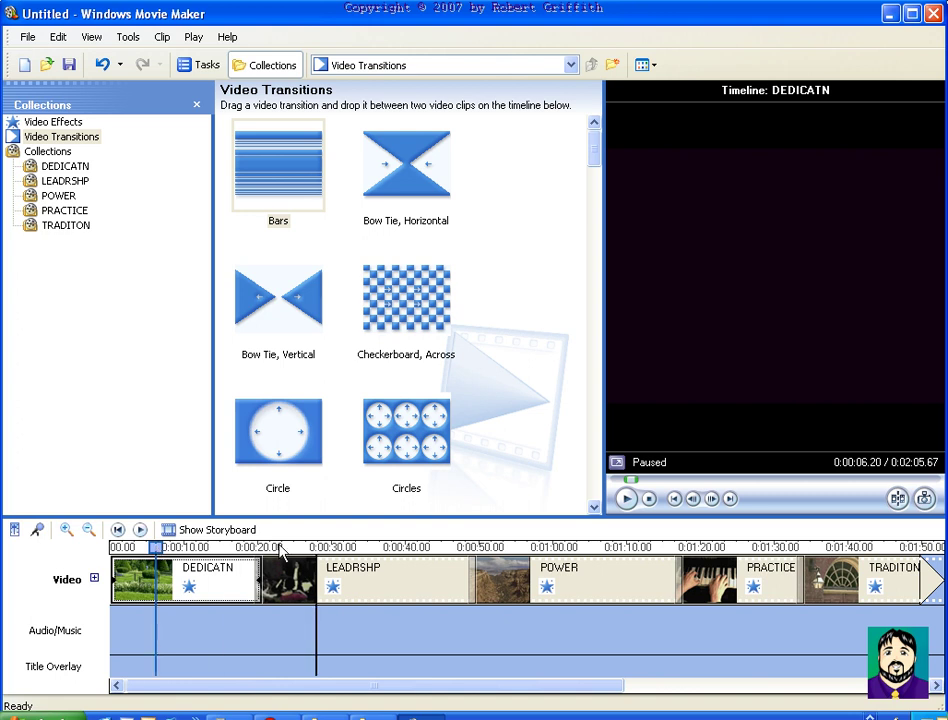
{"action": "left_click", "coordinate": [897, 499]}
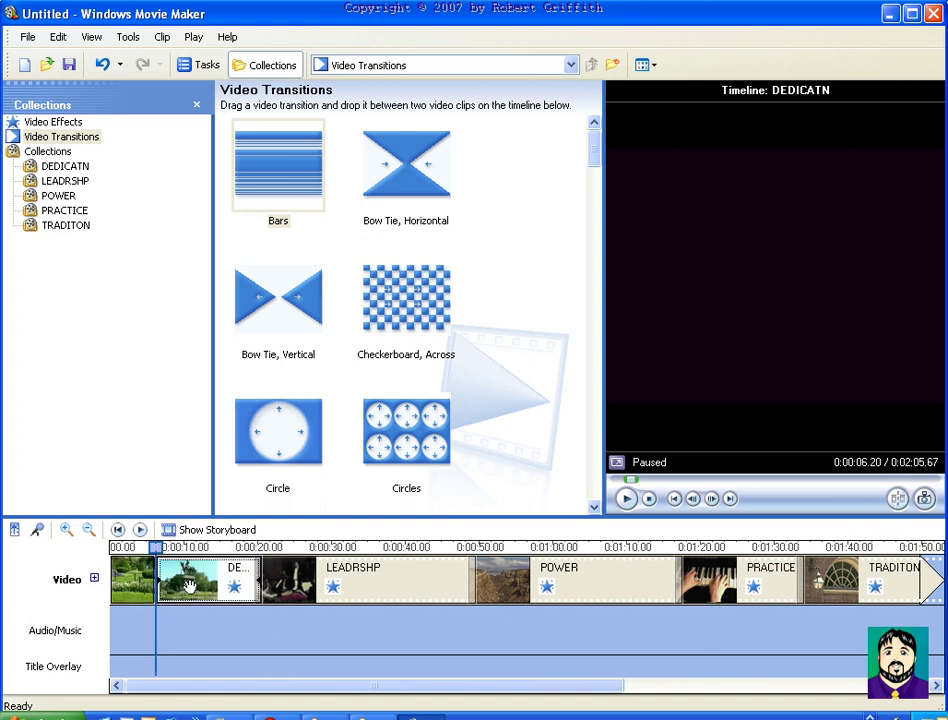
{"action": "left_click_drag", "start_coordinate": [155, 549], "coordinate": [214, 549]}
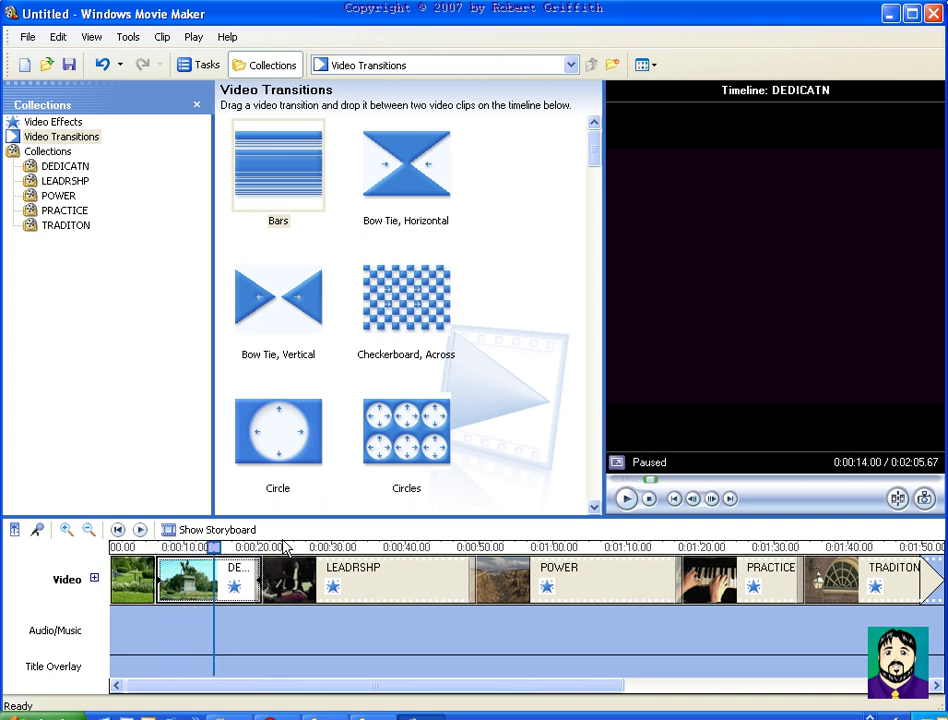
{"action": "left_click", "coordinate": [897, 499]}
{"action": "left_click", "coordinate": [190, 580]}
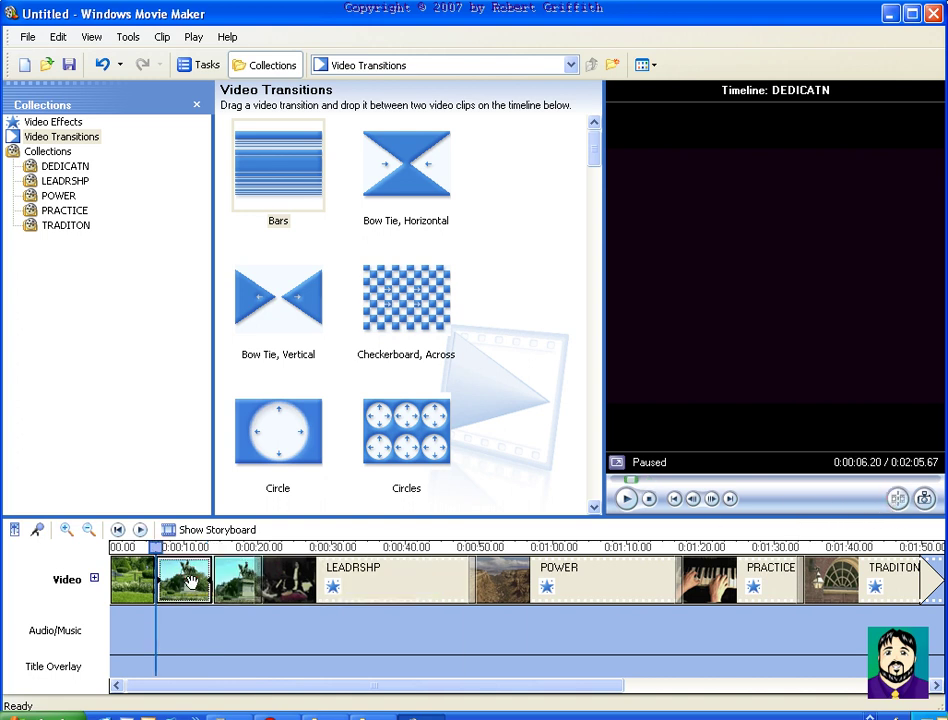
{"action": "key", "text": "Delete"}
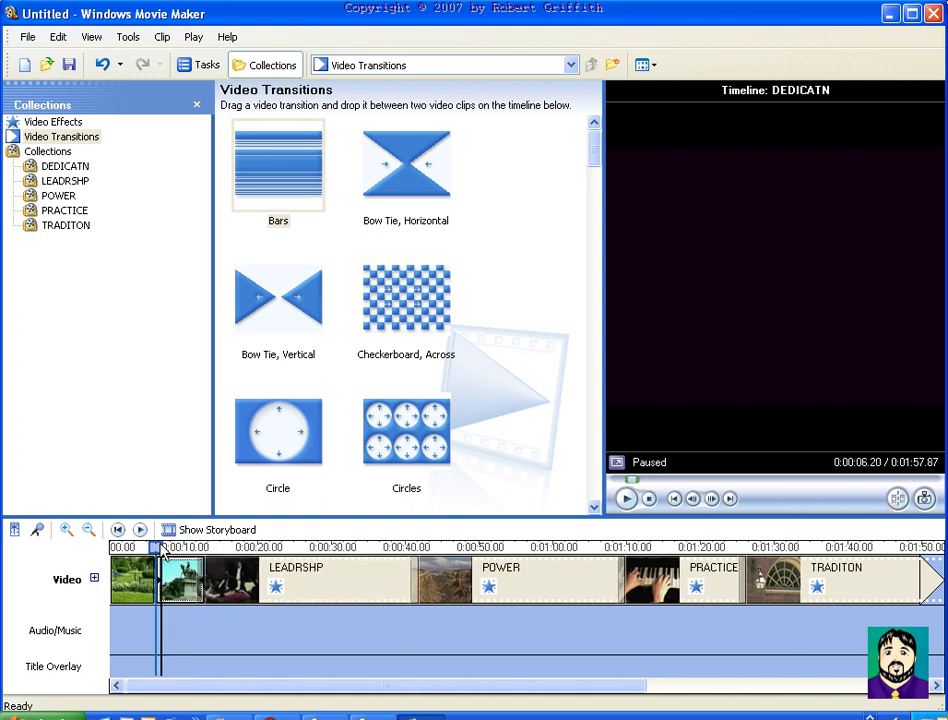
- Play back the edited opening of the movie from near the start
{"action": "left_click_drag", "start_coordinate": [155, 549], "coordinate": [140, 549]}
{"action": "left_click", "coordinate": [625, 499]}
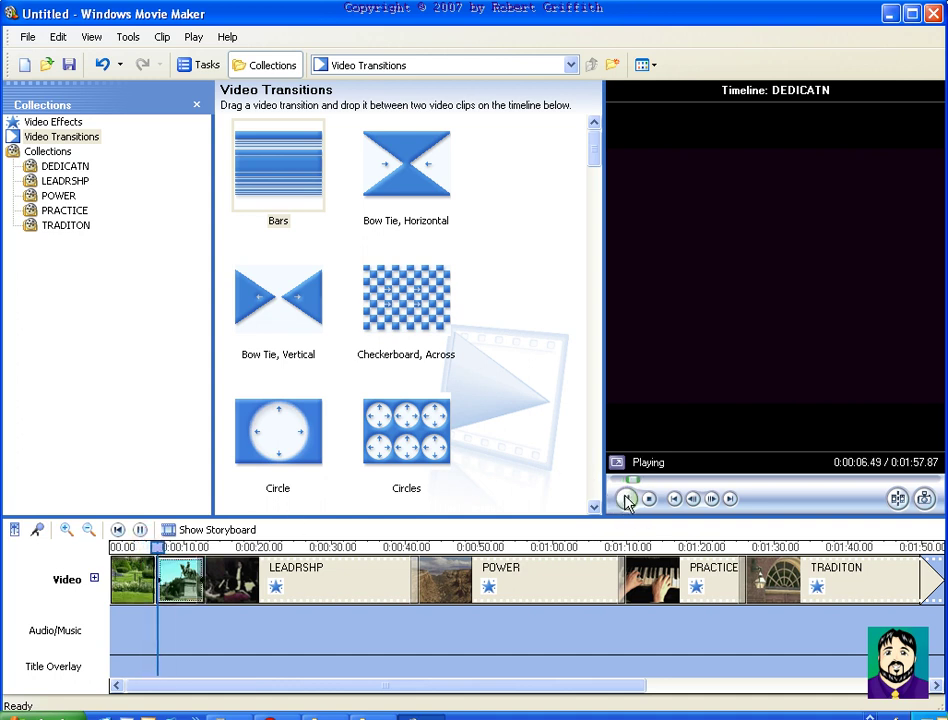
{"action": "left_click", "coordinate": [625, 499]}
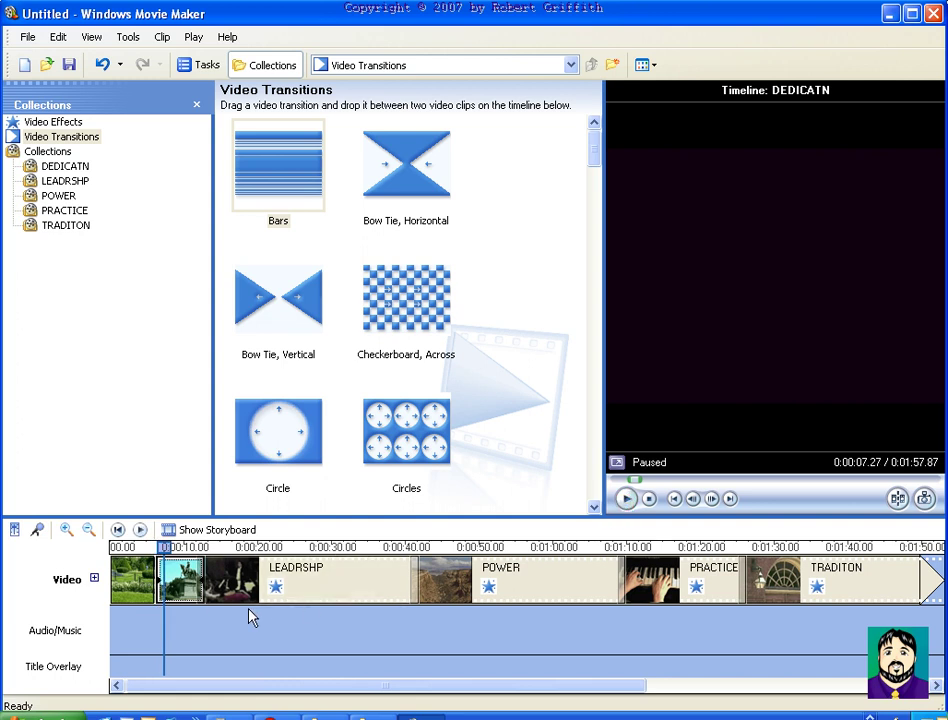
- Move the statue clip after LEADRSHP and PRACTICE right after the opening DEDICATN piece
{"action": "left_click", "coordinate": [181, 579]}
{"action": "left_click_drag", "start_coordinate": [181, 579], "coordinate": [415, 580]}
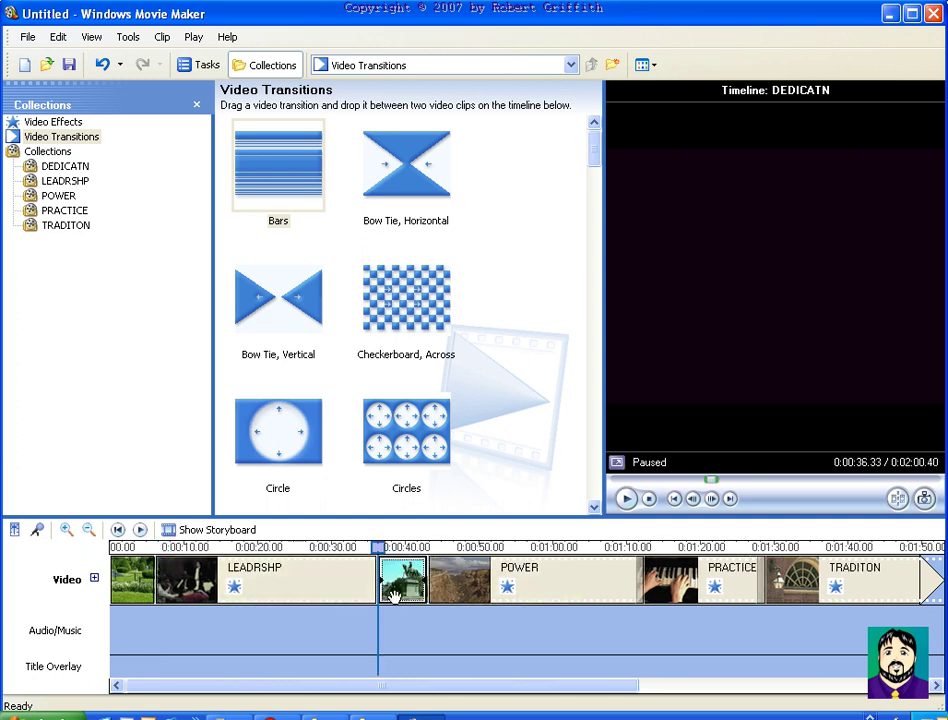
{"action": "left_click", "coordinate": [705, 585]}
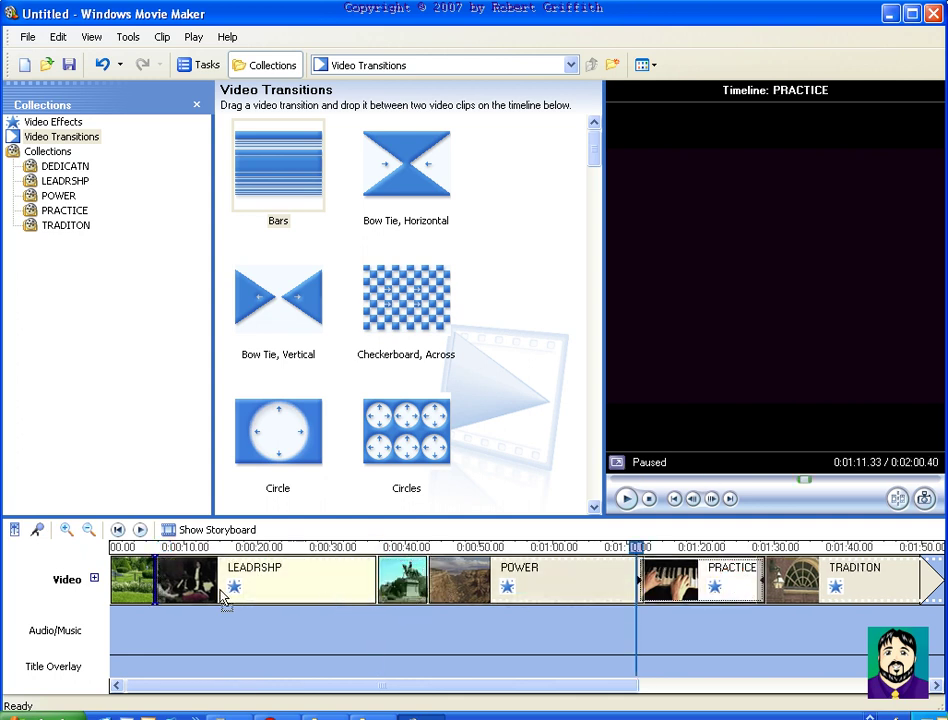
{"action": "left_click_drag", "start_coordinate": [222, 597], "coordinate": [233, 599]}
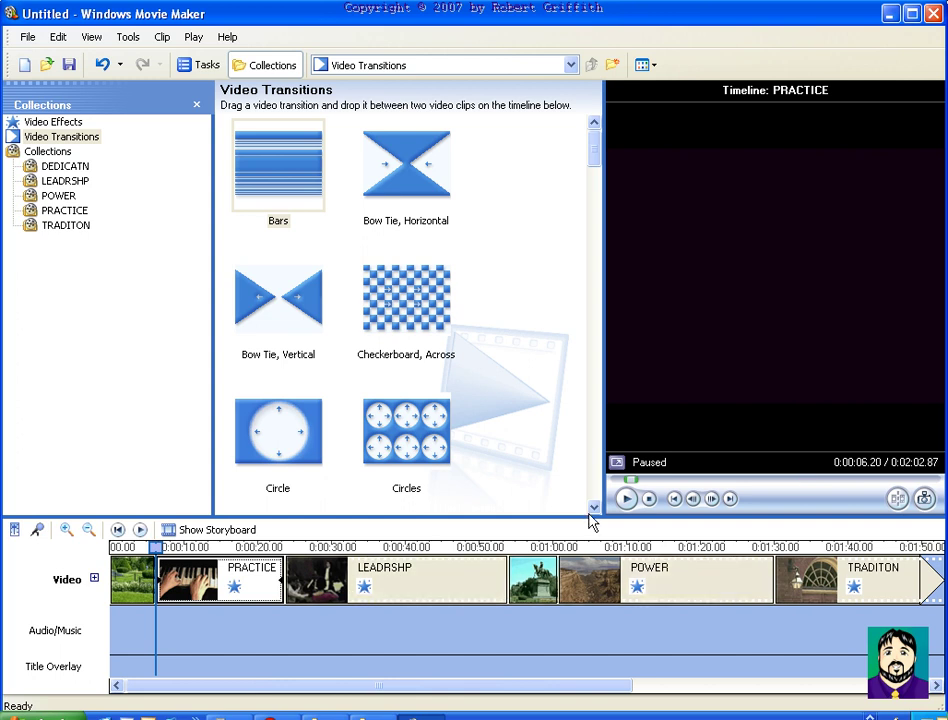